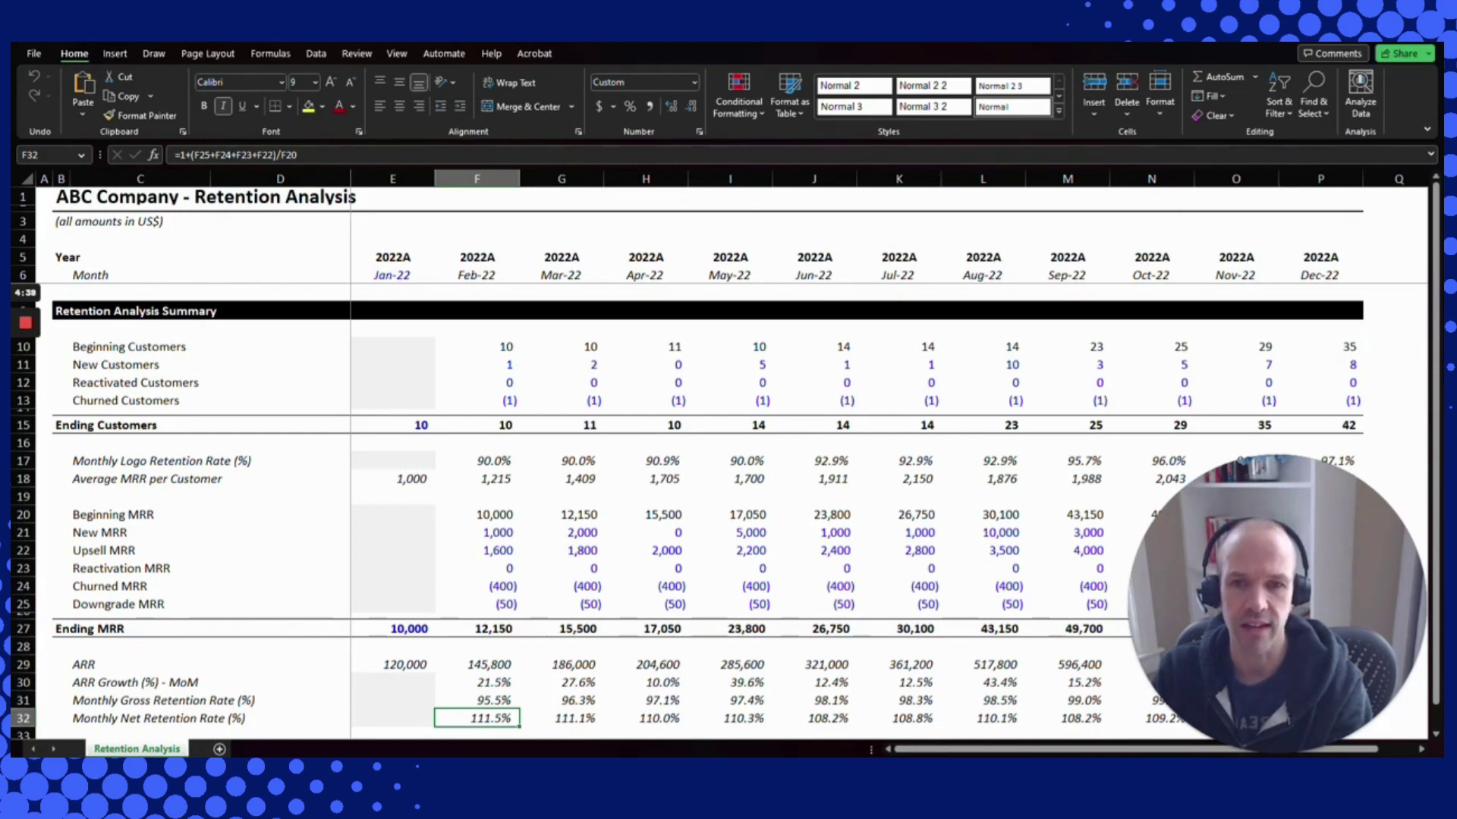
- Review the customer row labels from Beginning Customers through New, Reactivated and Churned Customers
click(561, 364)
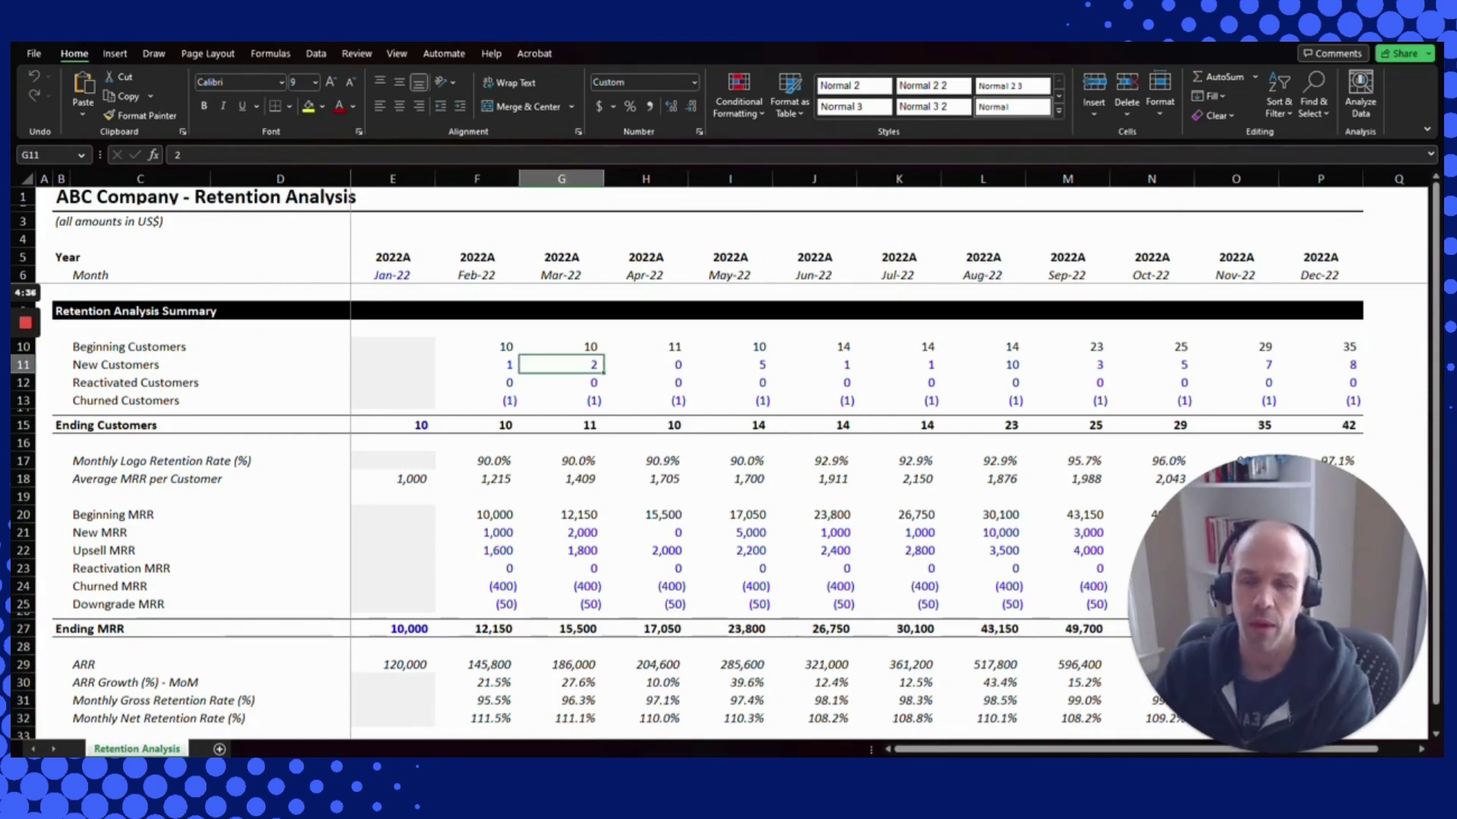
key(Left)
key(Left)
key(Left)
key(Up)
key(Up)
key(Left)
key(Down)
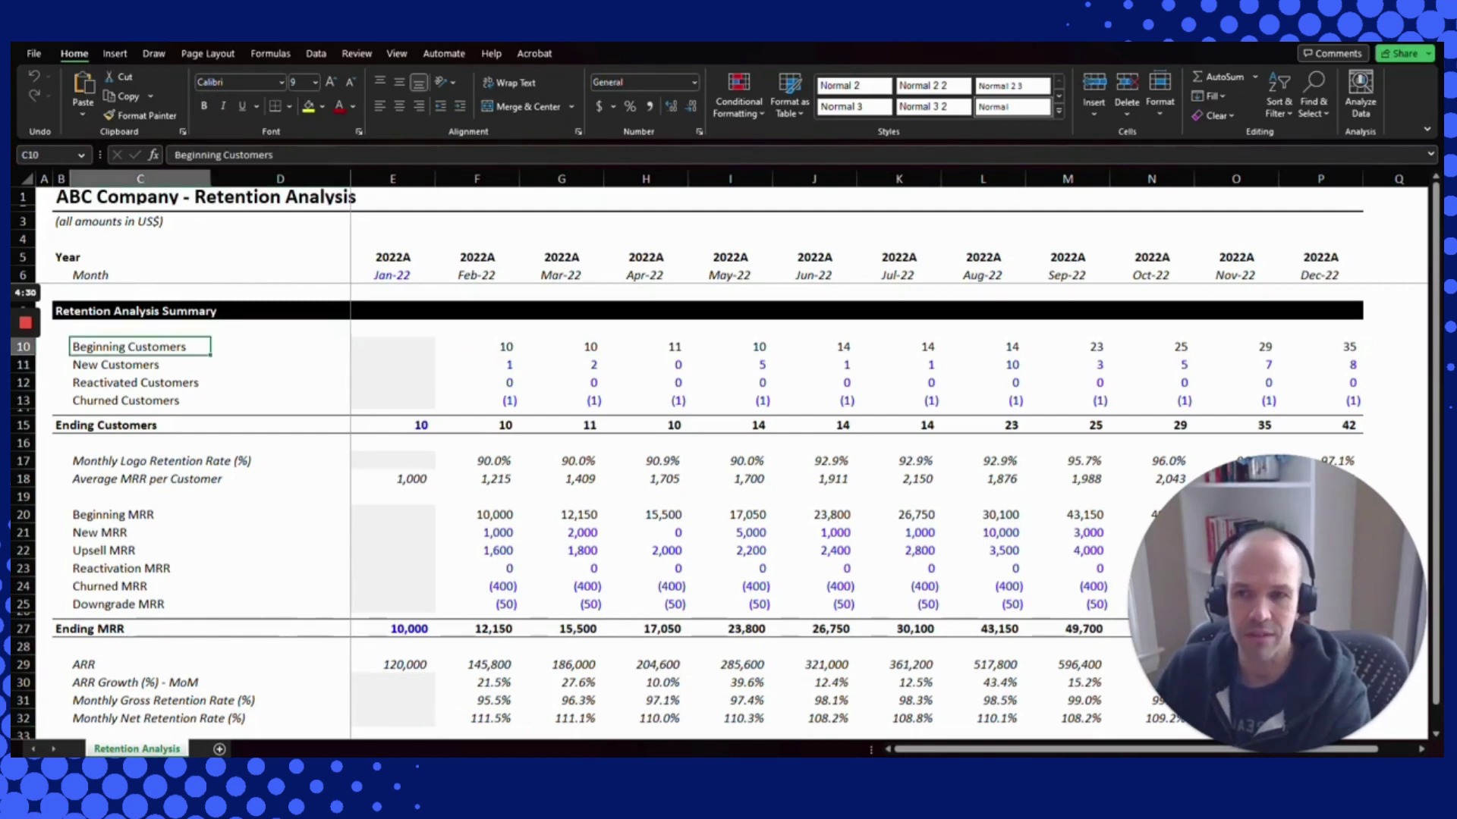
click(116, 365)
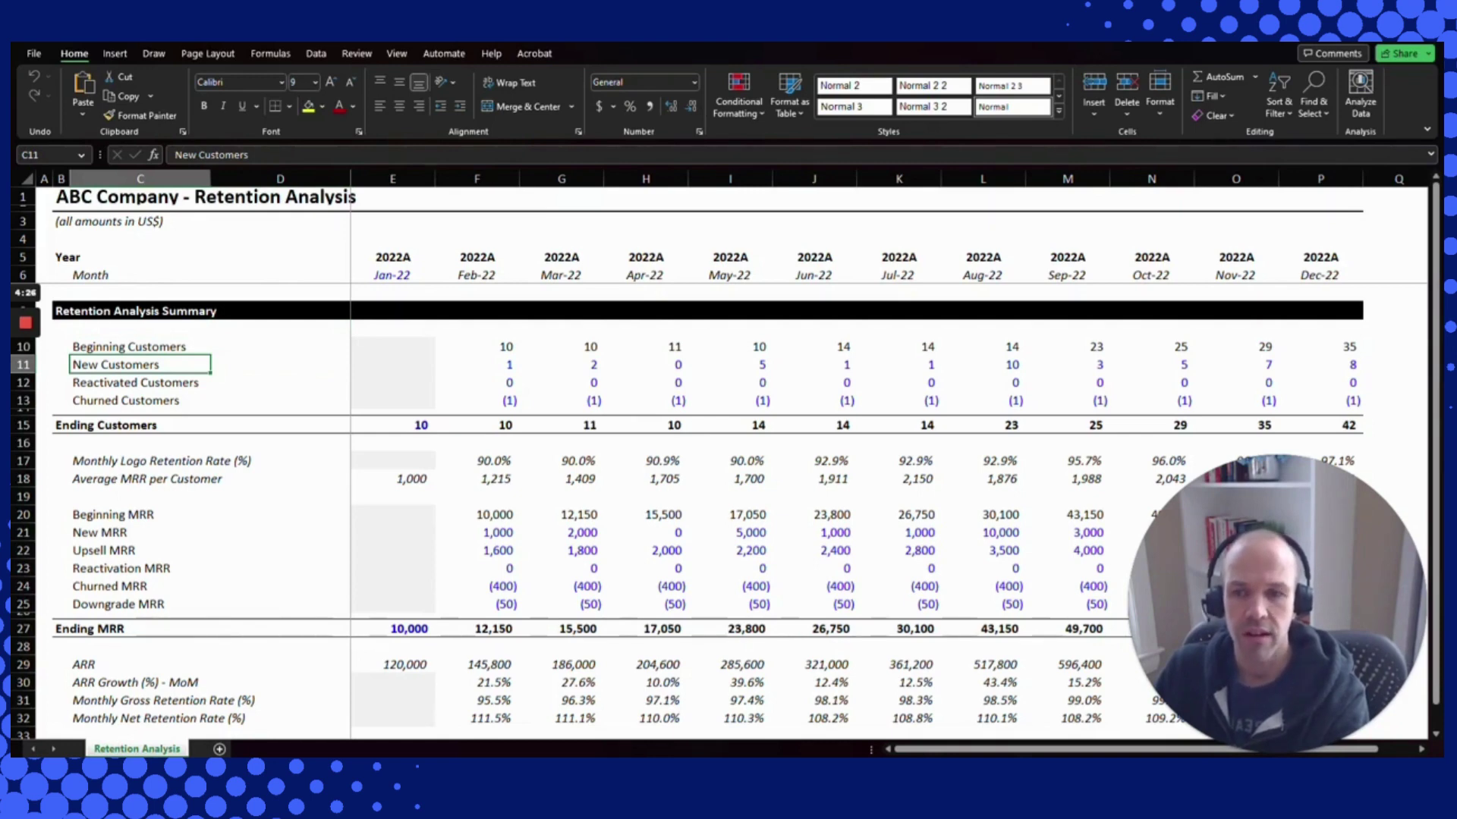
click(135, 382)
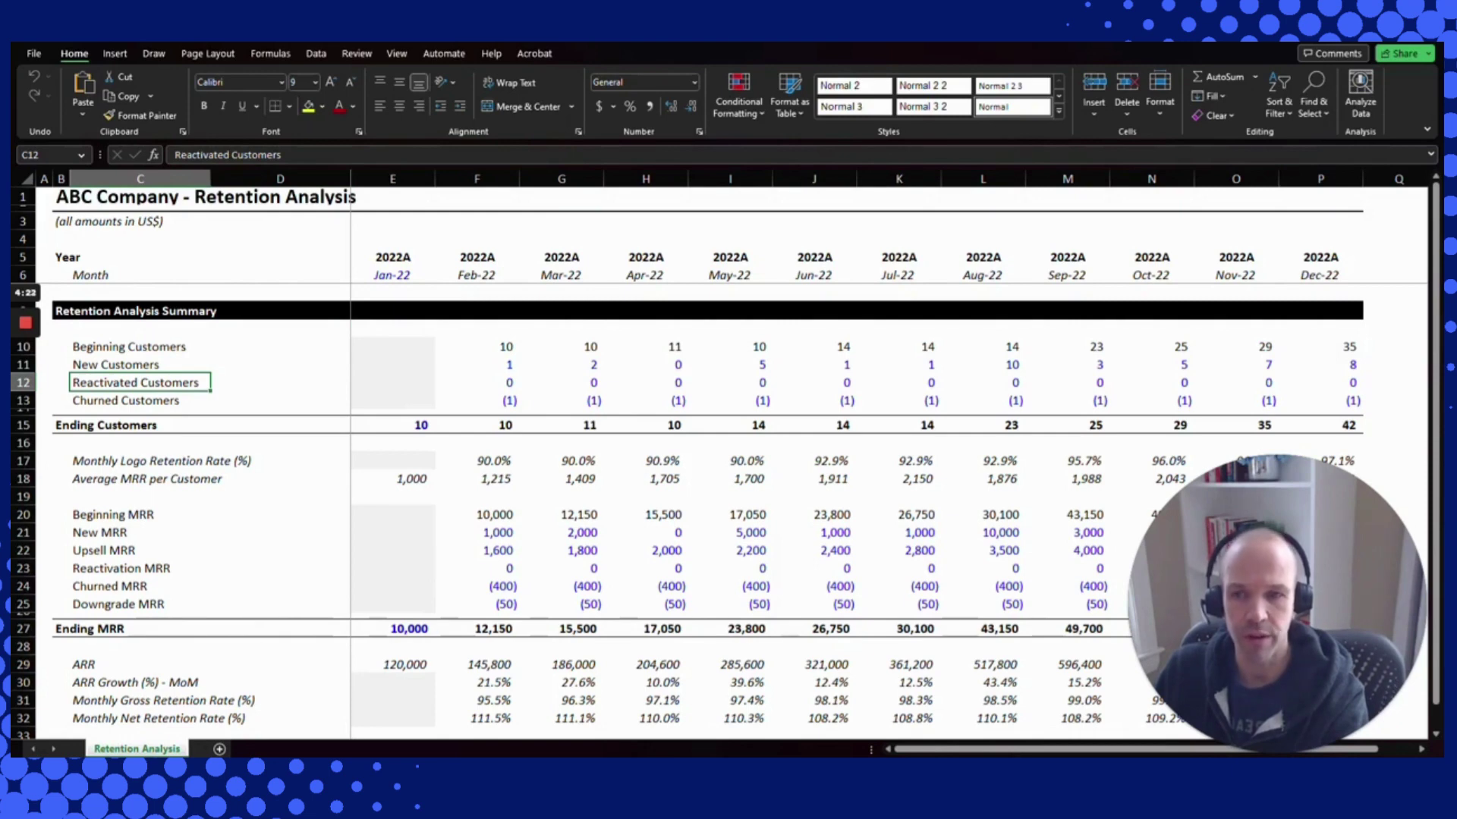
click(126, 400)
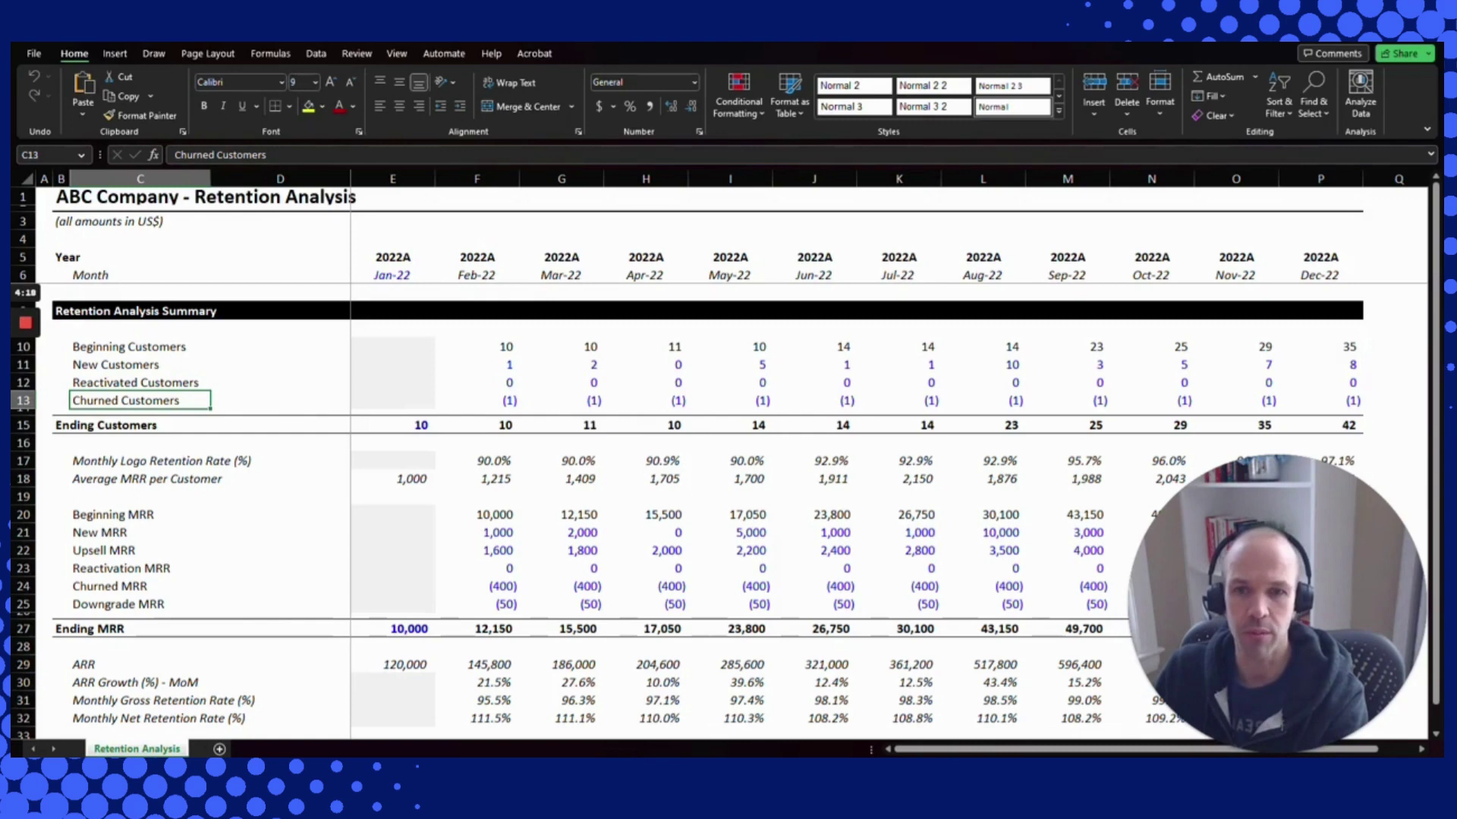
- Inspect the formula behind February's Beginning Customers in F10 and the cell it references
key(Right)
key(Right)
key(Right)
key(Up)
key(Up)
key(Down)
key(Down)
key(Up)
key(Up)
key(Up)
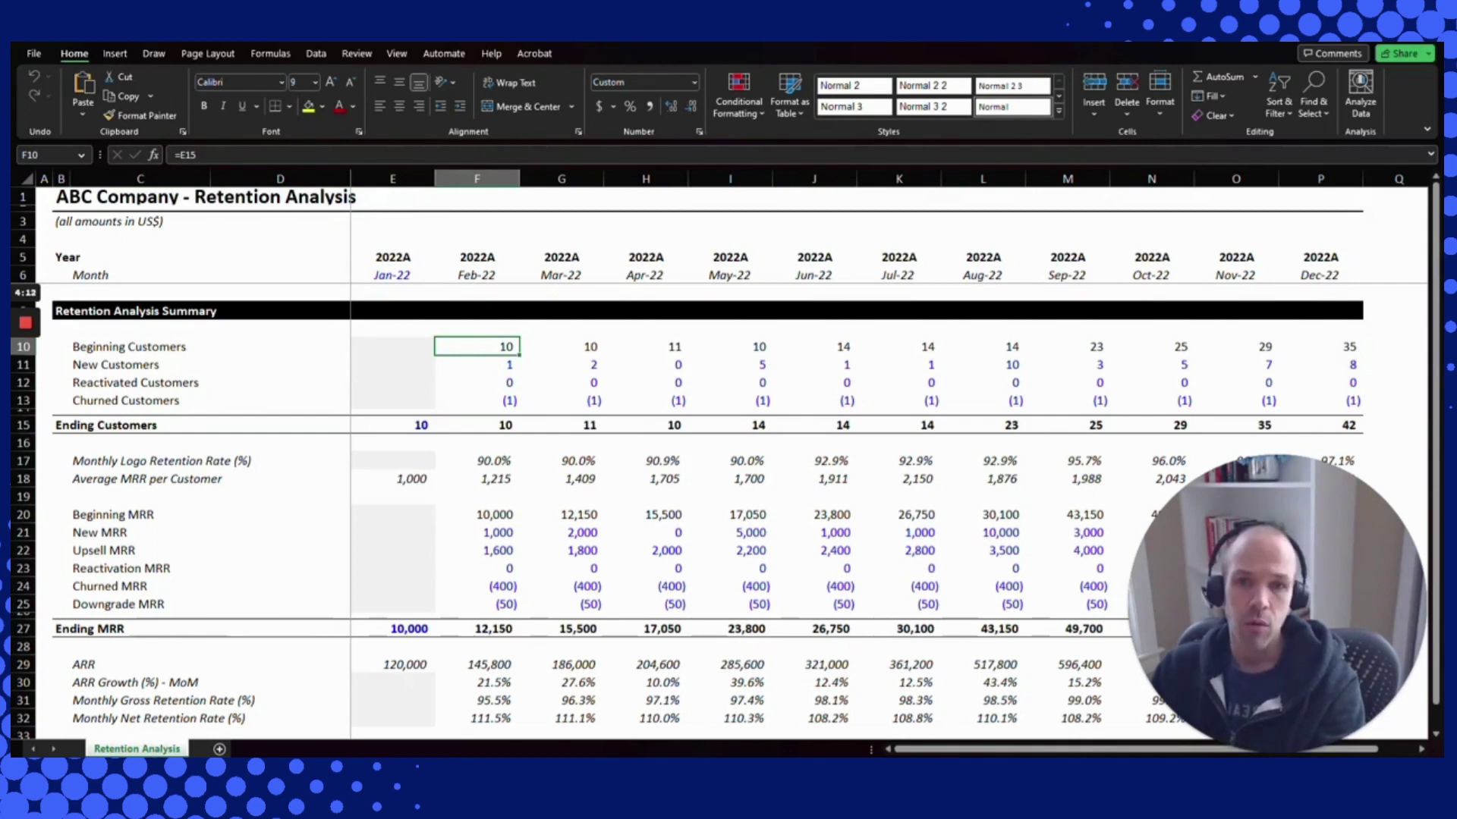
key(F2)
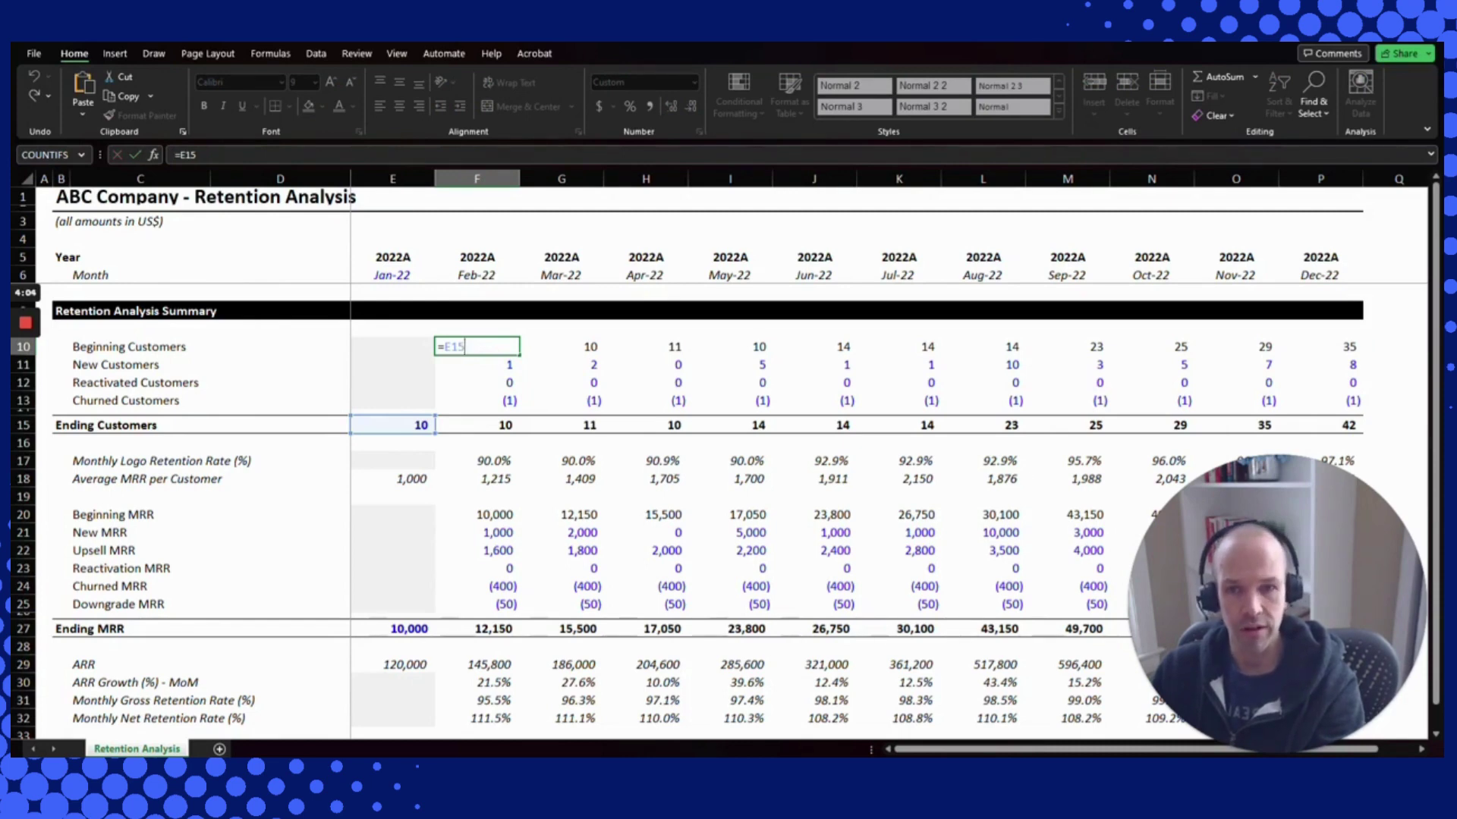
key(ctrl+Return)
key(ctrl+bracketleft)
key(Up)
key(Up)
key(Up)
key(Up)
key(Right)
key(F2)
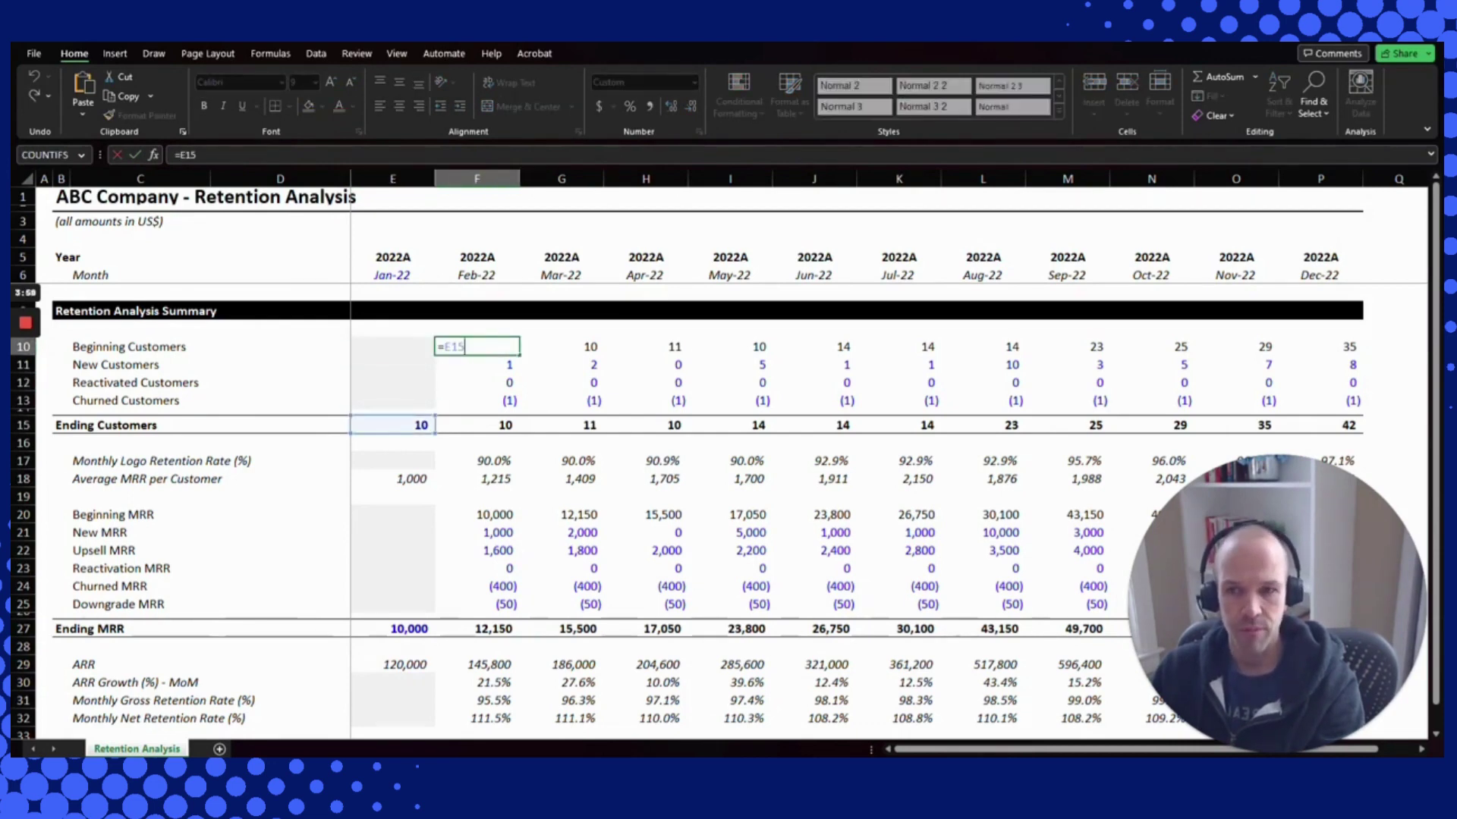
key(Escape)
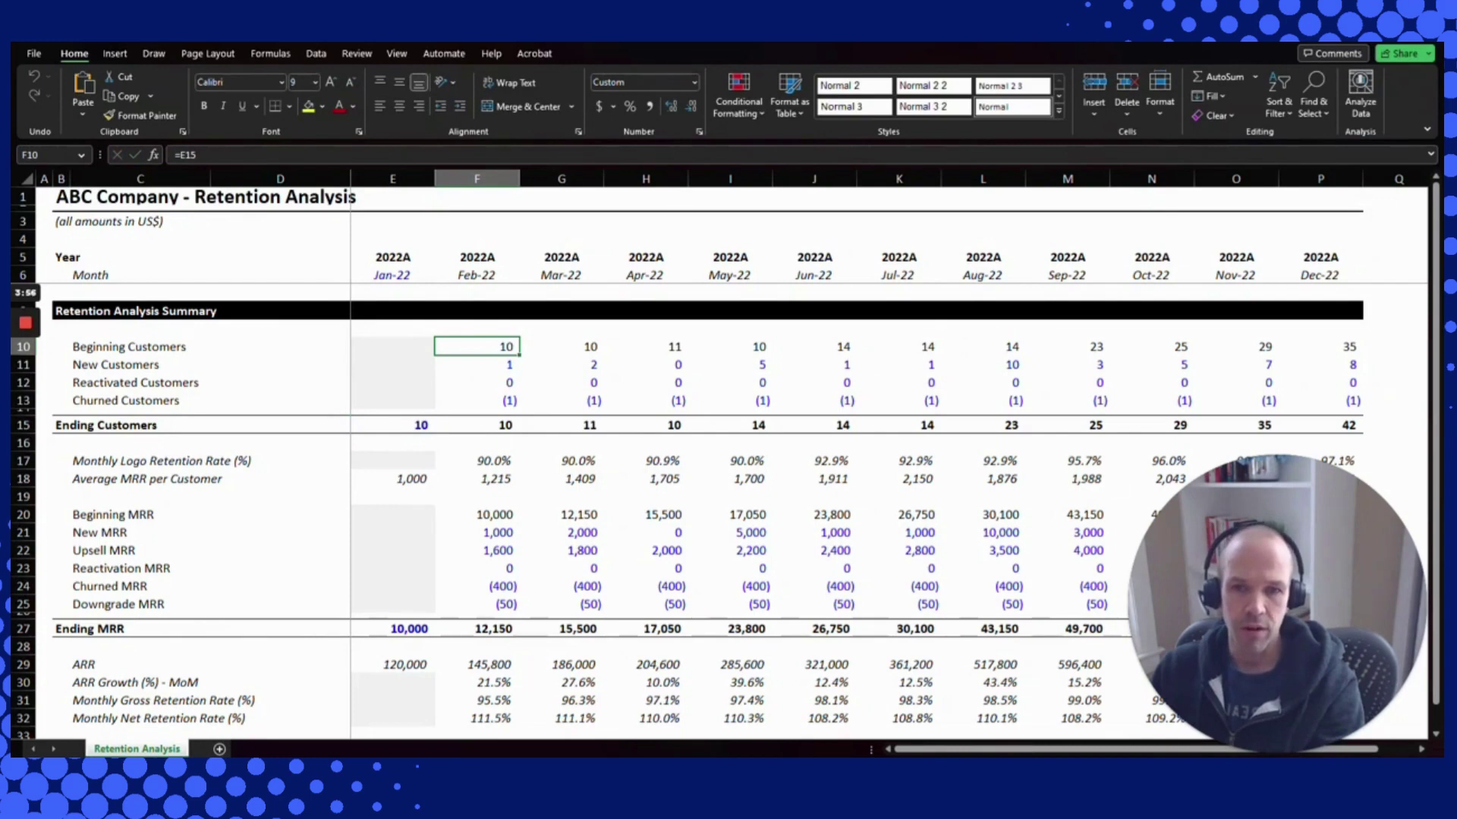
- Review February's New, Reactivated and Churned Customers inputs and inspect the Ending Customers formula in F15
click(476, 364)
click(476, 382)
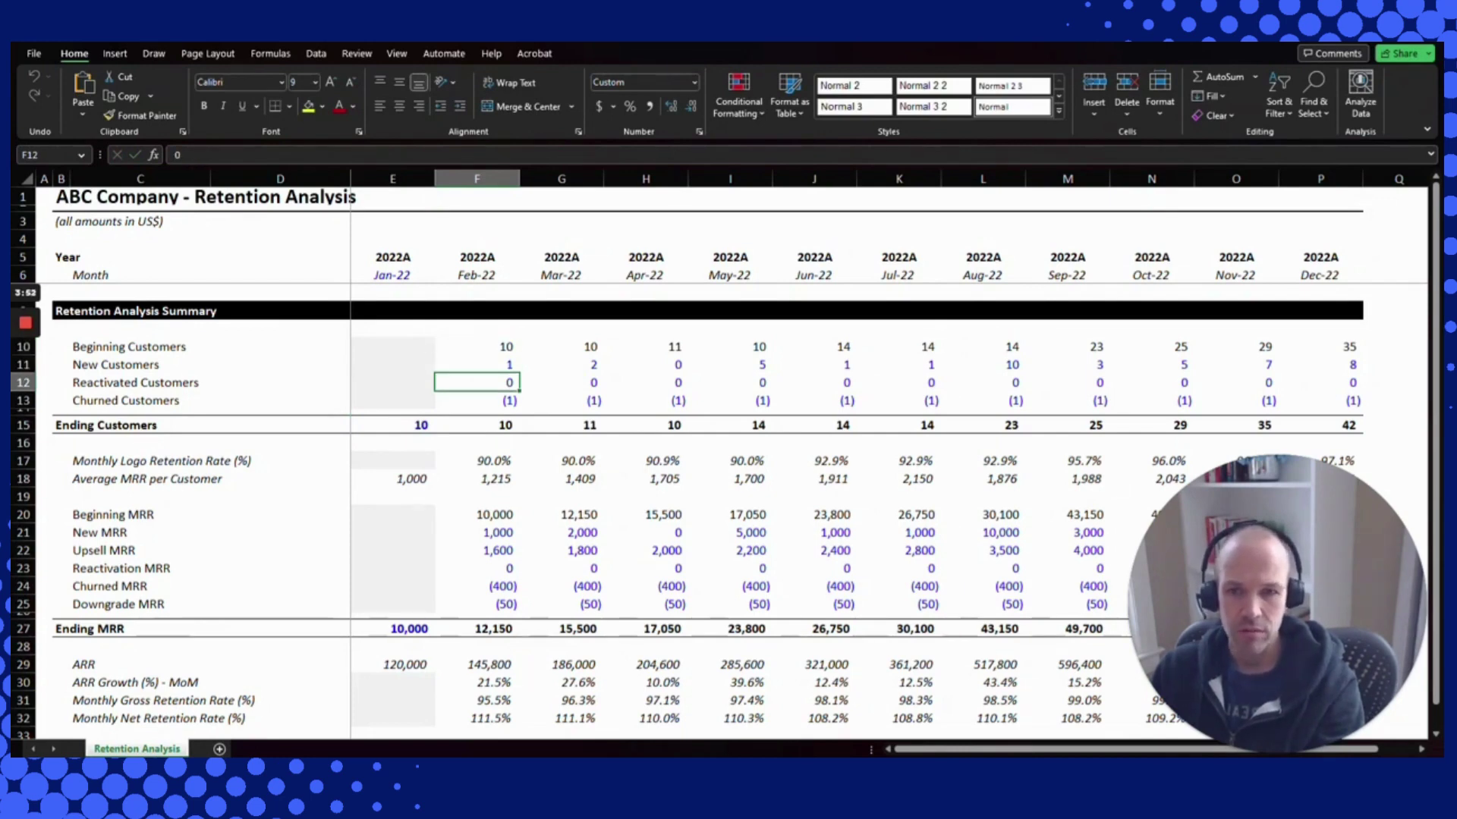
click(477, 401)
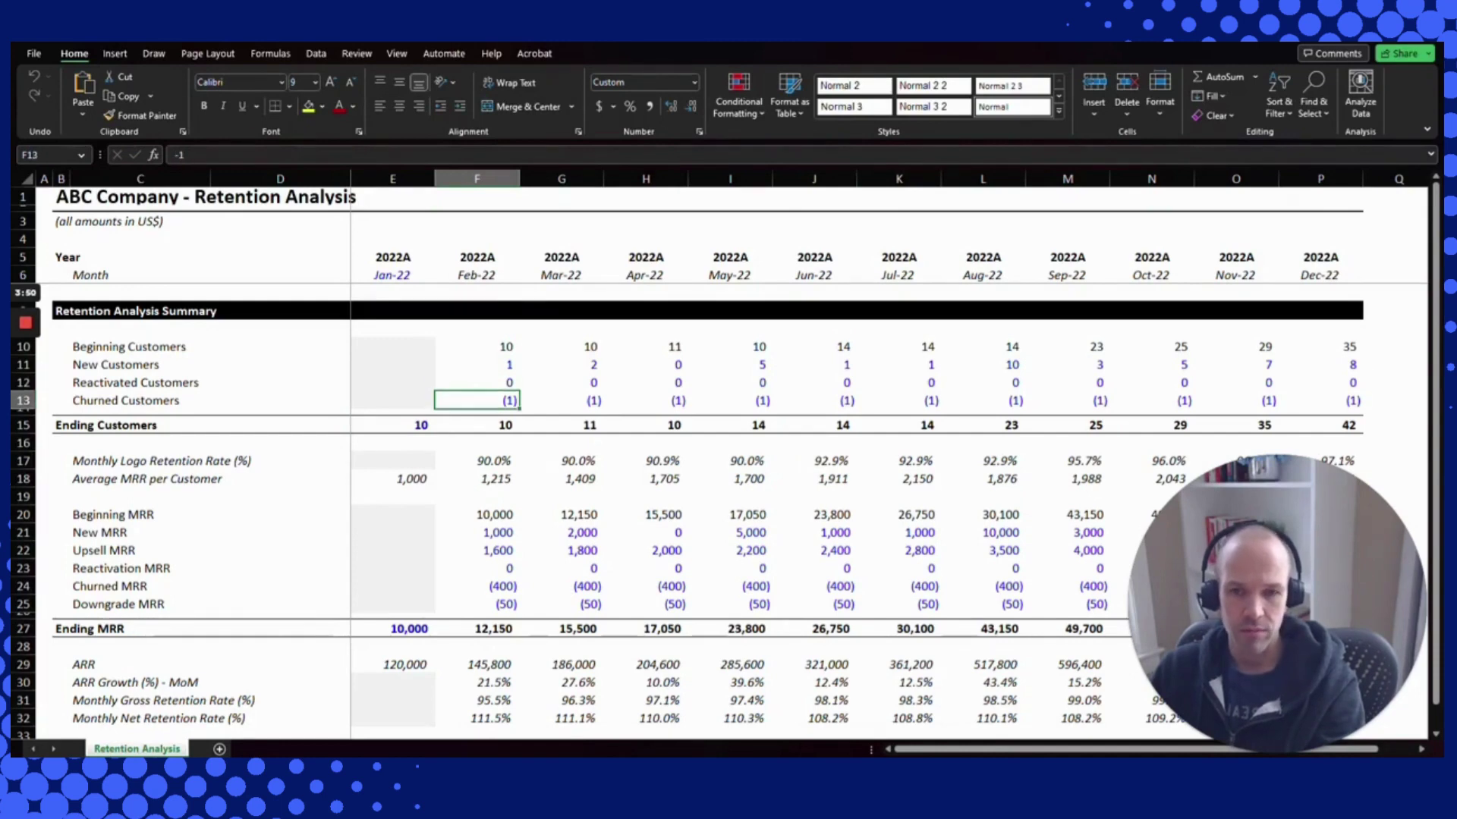
key(Down)
key(Down)
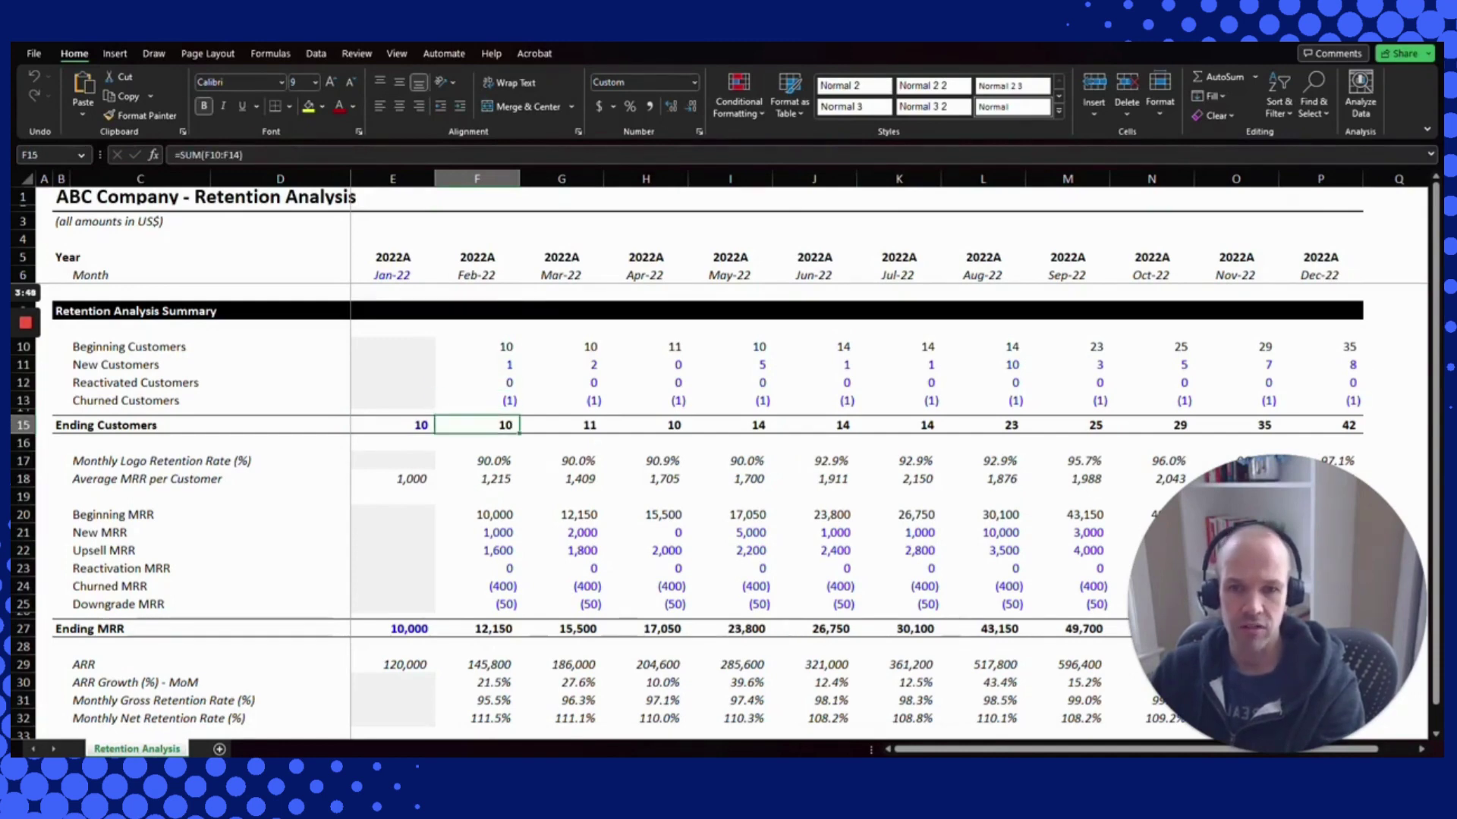
key(alt+equal)
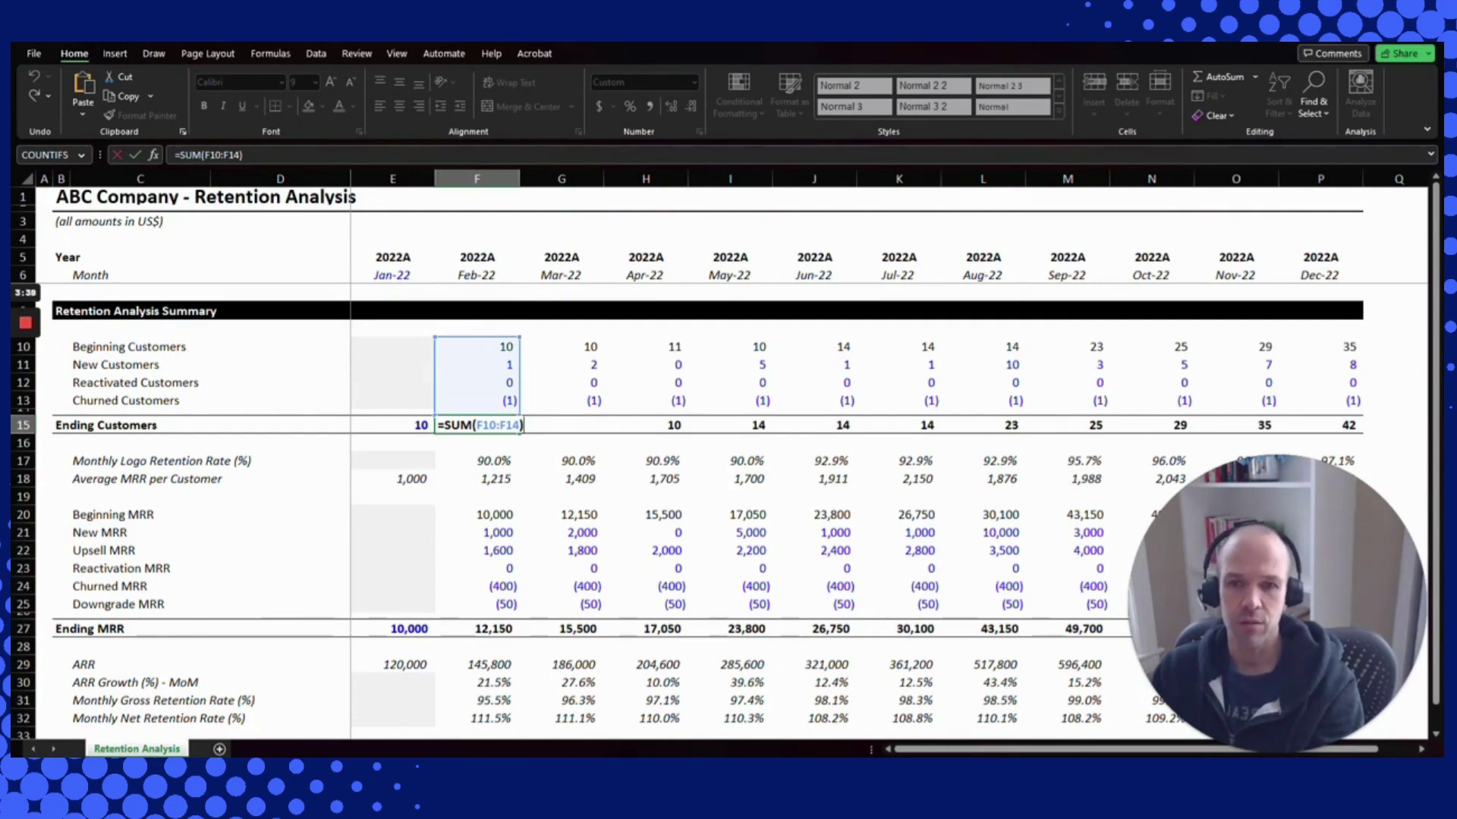
key(ctrl+Return)
- Check the Beginning Customers formulas month by month, starting with March in G10
key(Right)
key(Up)
key(Up)
key(Up)
key(Up)
key(F2)
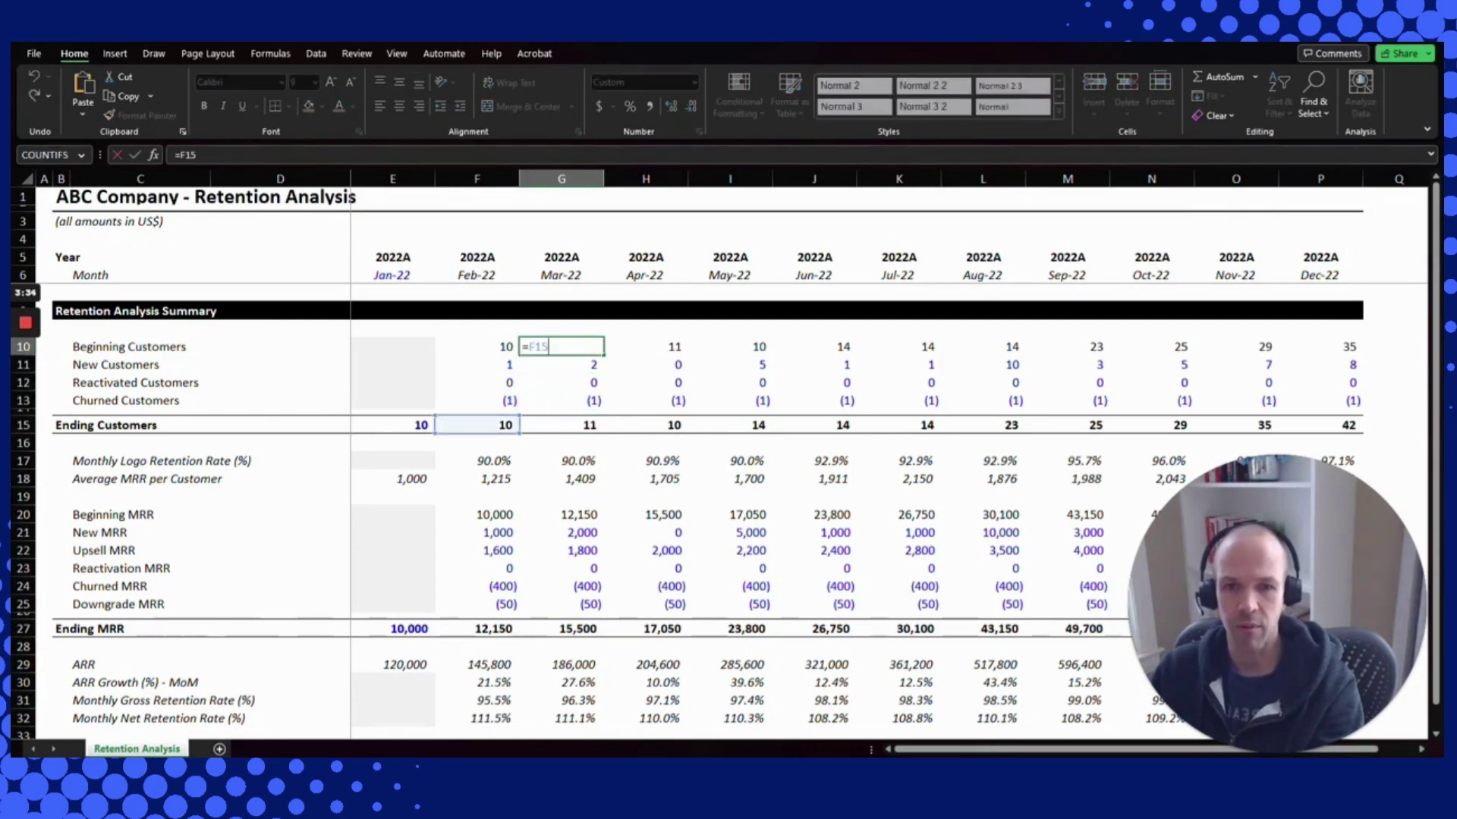
key(Tab)
key(F2)
key(Escape)
key(Tab)
key(F2)
key(Escape)
key(Tab)
key(F2)
key(Escape)
- Examine the Ending Customers formulas in row 15 from February through May
click(562, 425)
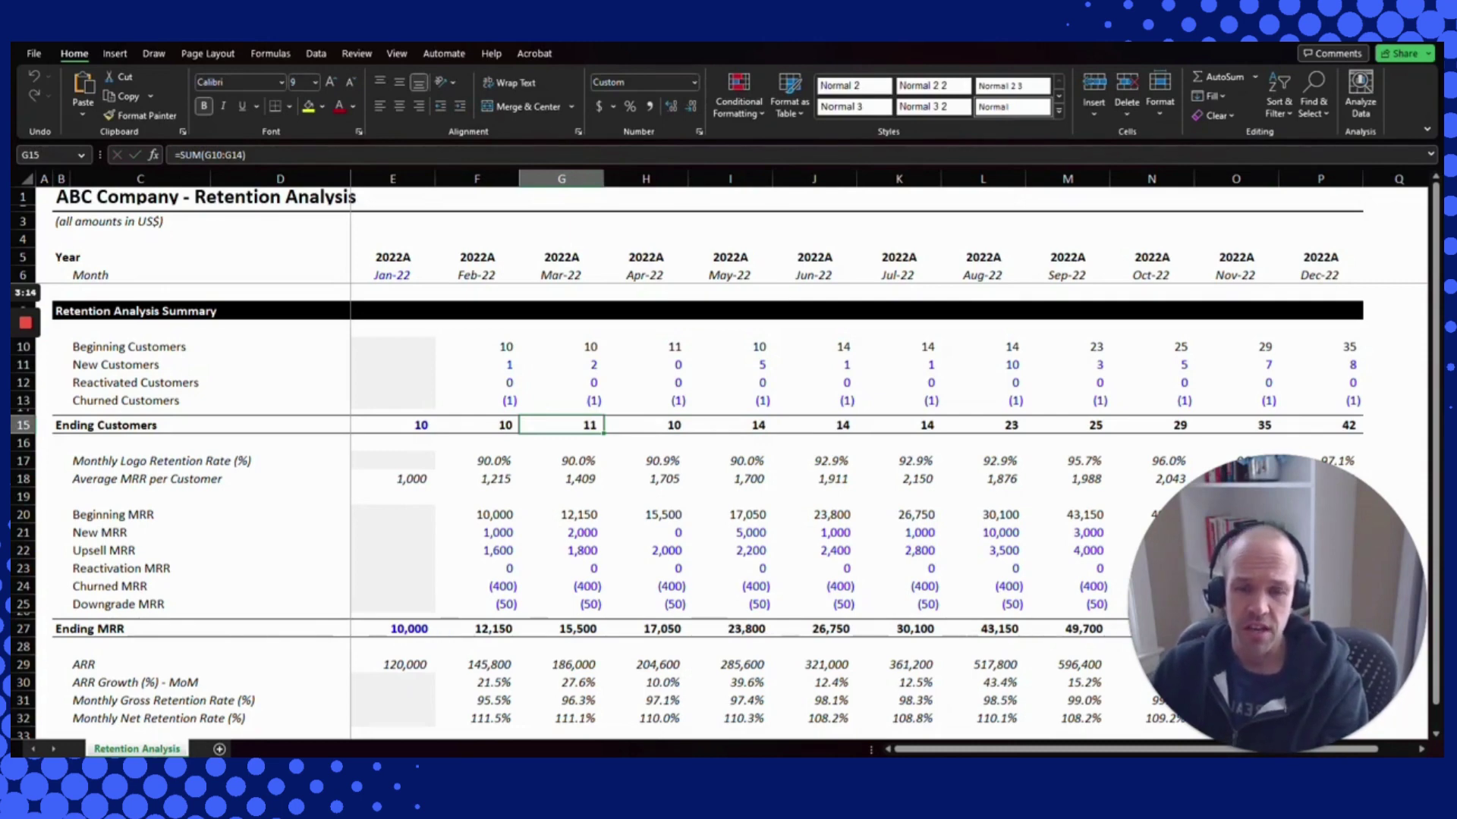
key(Right)
key(Right)
key(Left)
key(Left)
key(Left)
key(Right)
key(Right)
key(Right)
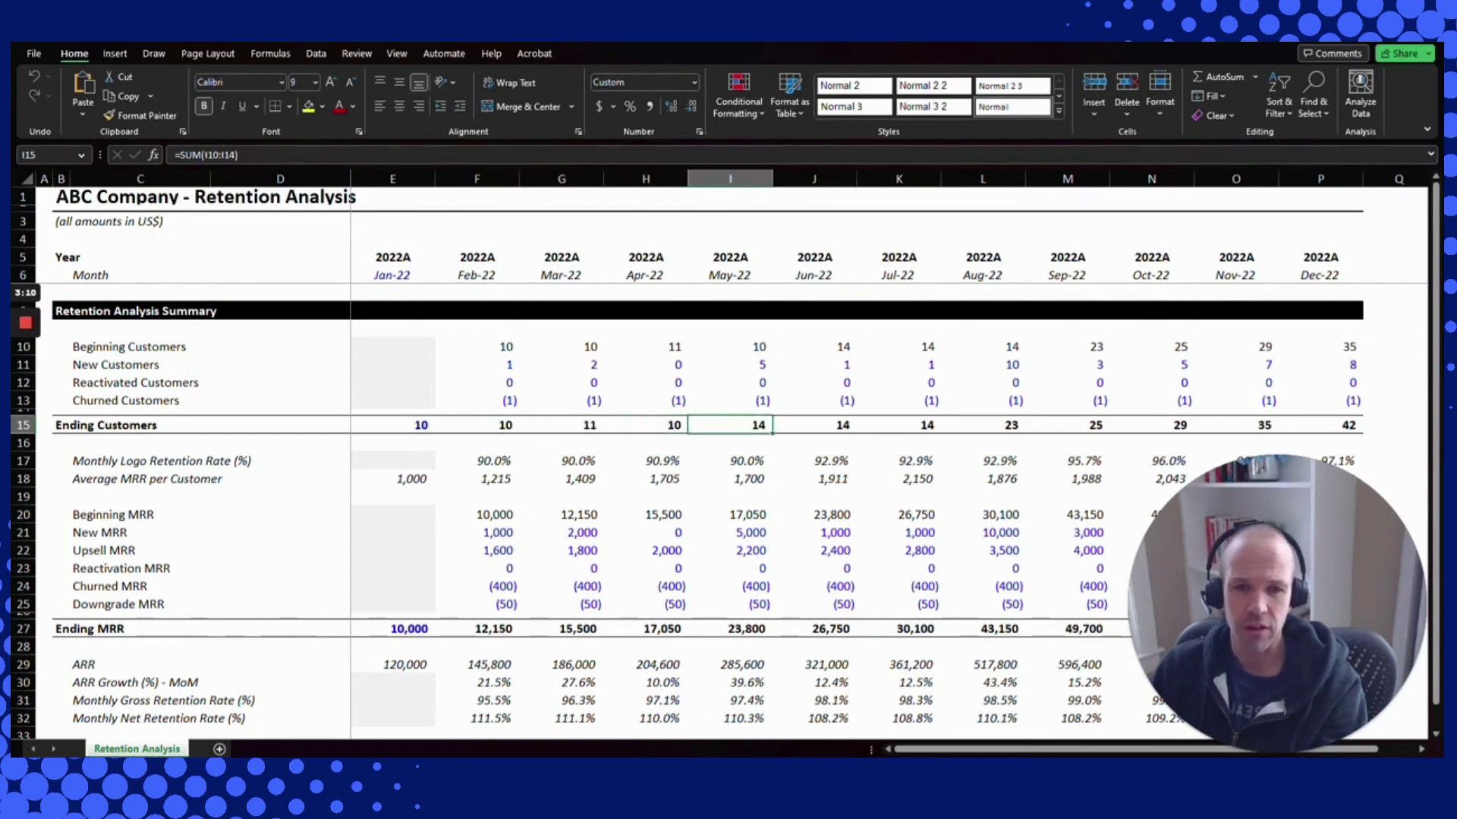
- Look over New Customers and the other customer rows in the later months, then return to February's Ending Customers
key(Up)
key(Up)
key(Up)
key(Right)
key(Right)
key(Right)
key(Right)
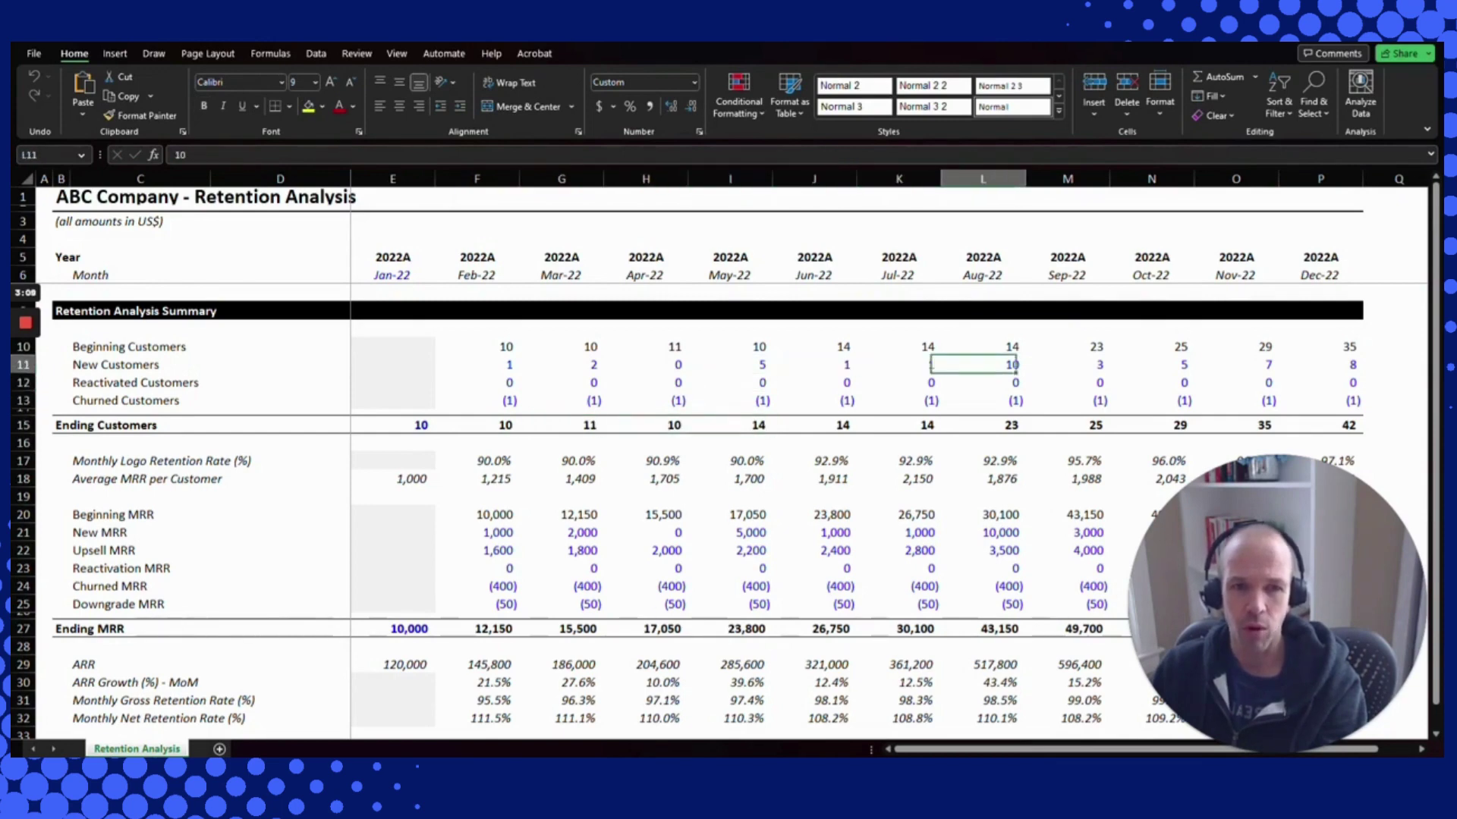
key(Left)
key(Left)
key(Down)
key(Down)
key(Right)
key(Right)
key(Right)
key(Down)
key(Right)
key(Right)
key(Left)
key(Left)
key(Left)
key(Left)
key(Left)
key(Left)
key(Left)
key(Left)
key(Left)
key(Left)
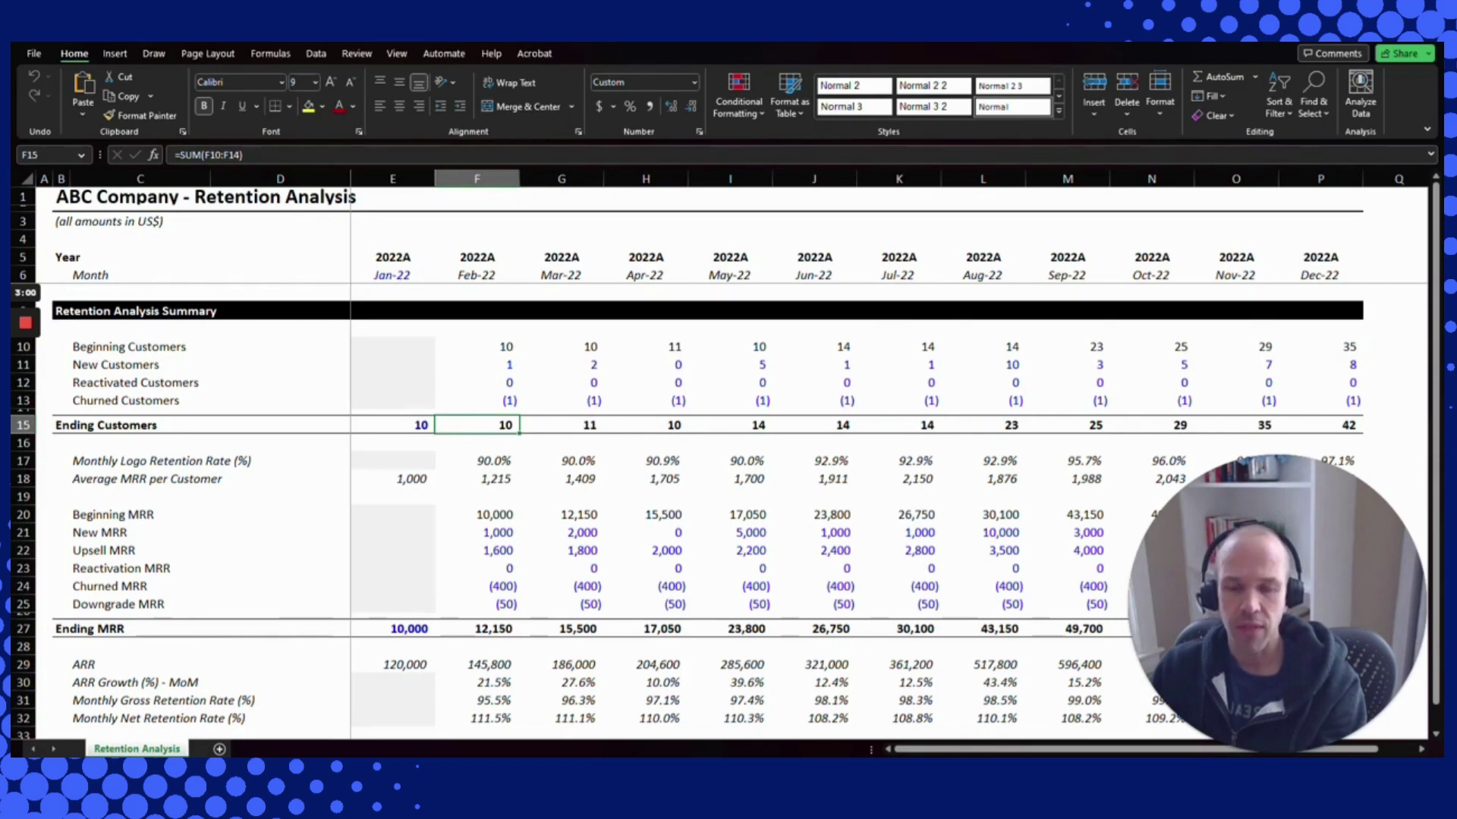
- Inspect the Monthly Logo Retention Rate formula for February in F17 and its referenced cells
click(477, 461)
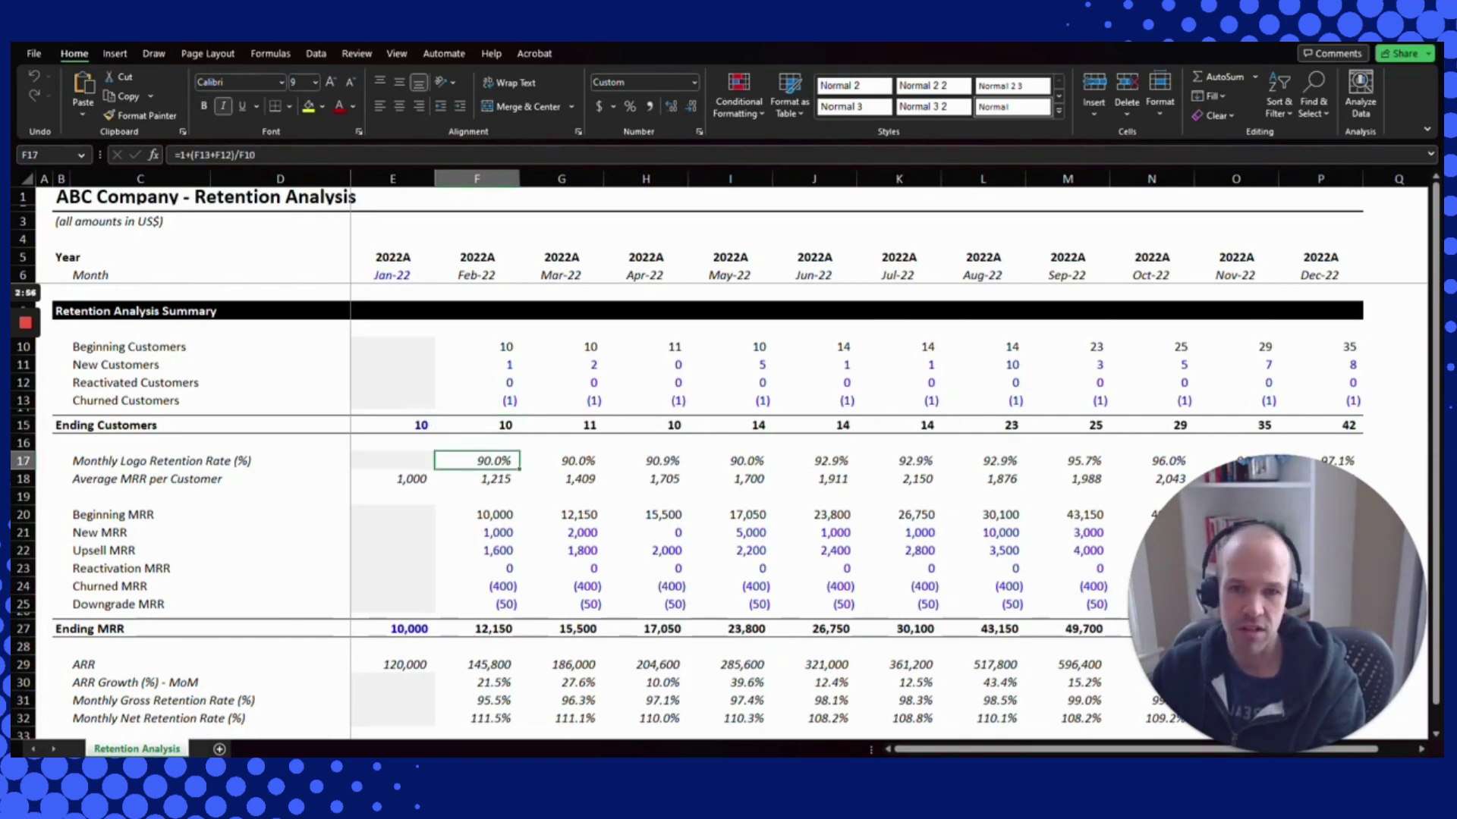
key(F2)
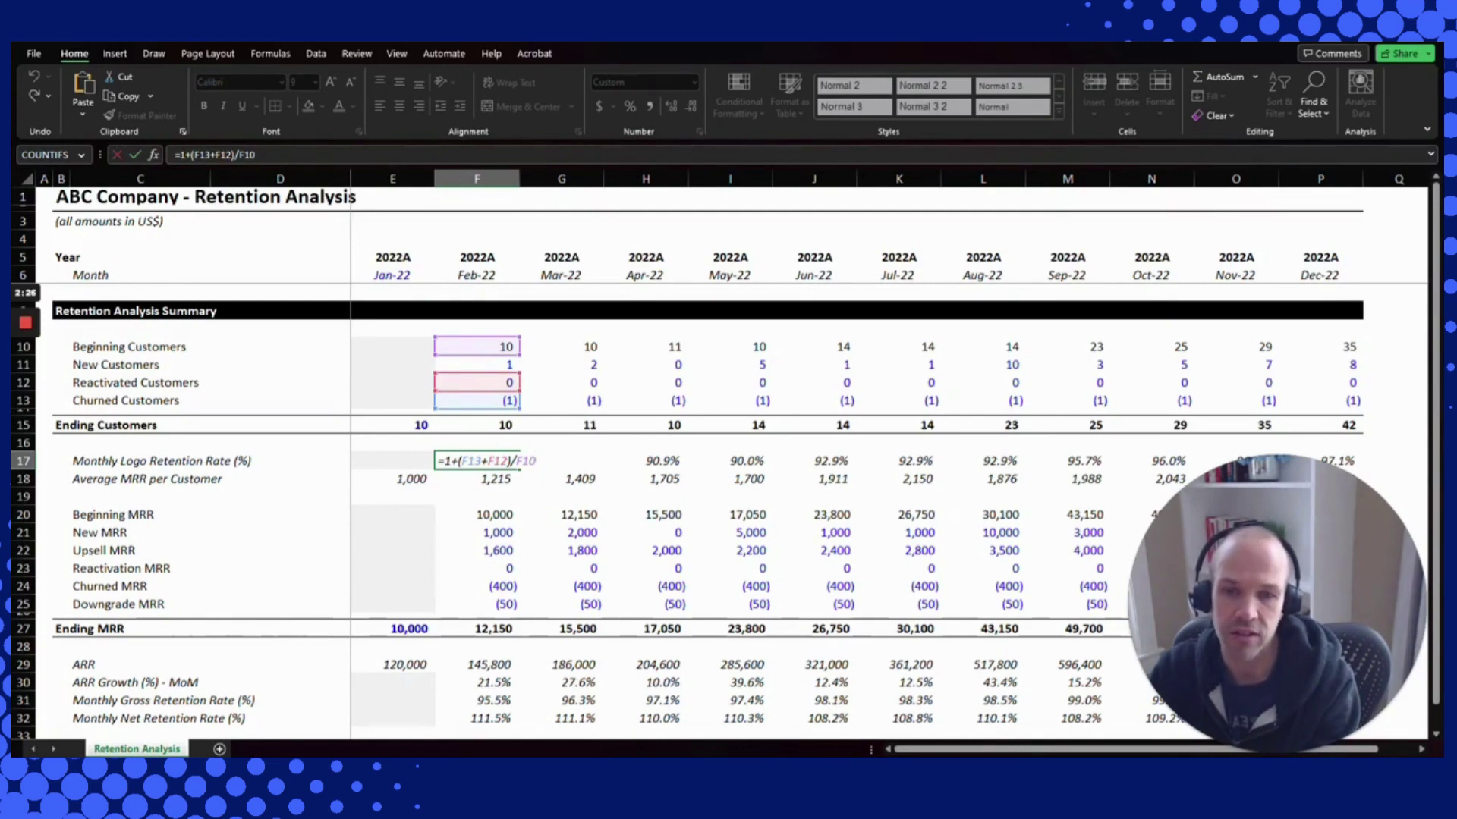
key(ctrl+Return)
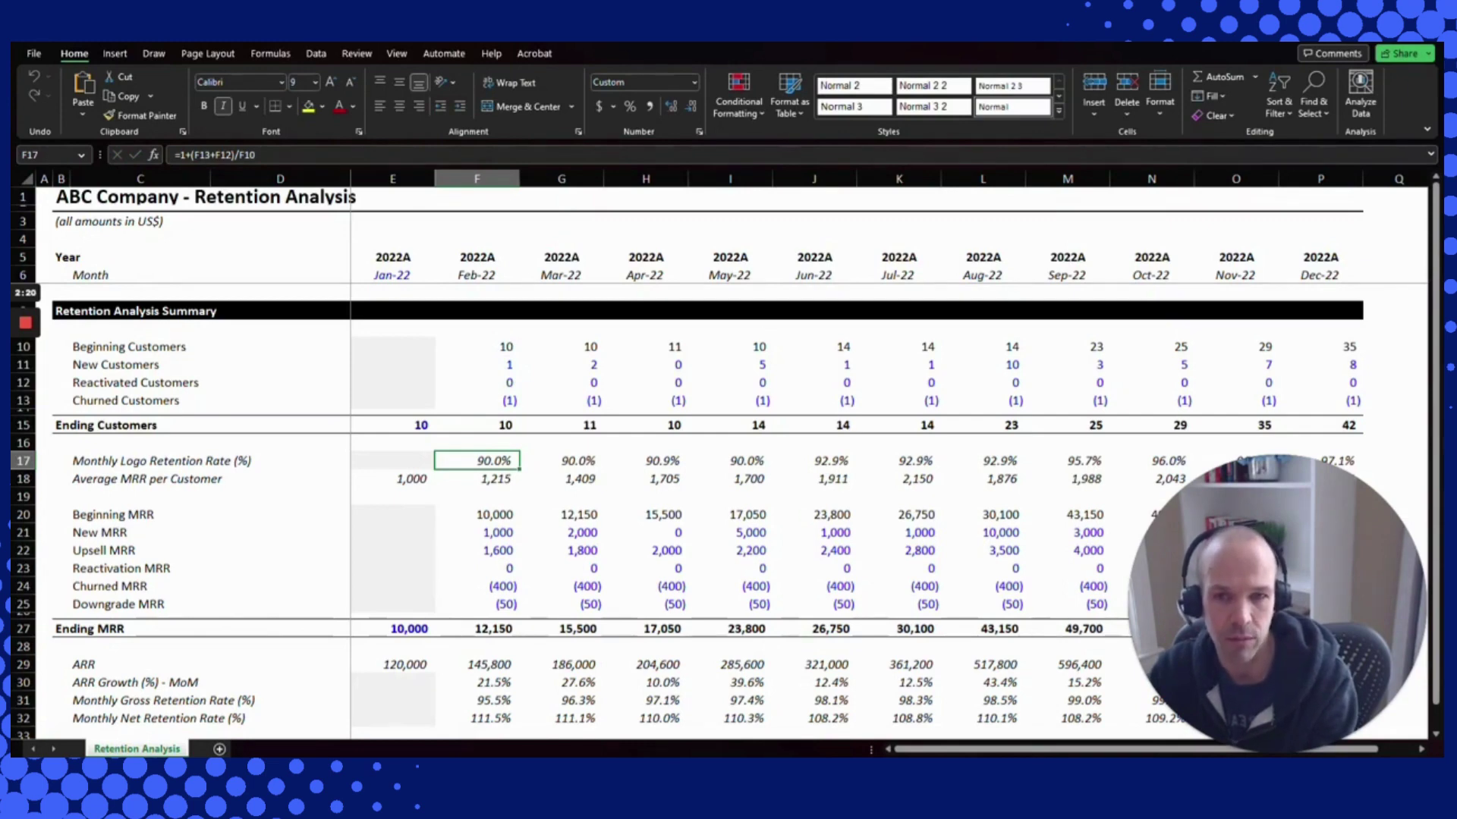
- Check that the Monthly Logo Retention Rate formula follows the same pattern in the months after February
key(shift+Right)
key(shift+Left)
key(Right)
key(F2)
key(Escape)
key(Right)
key(F2)
key(Escape)
key(F2)
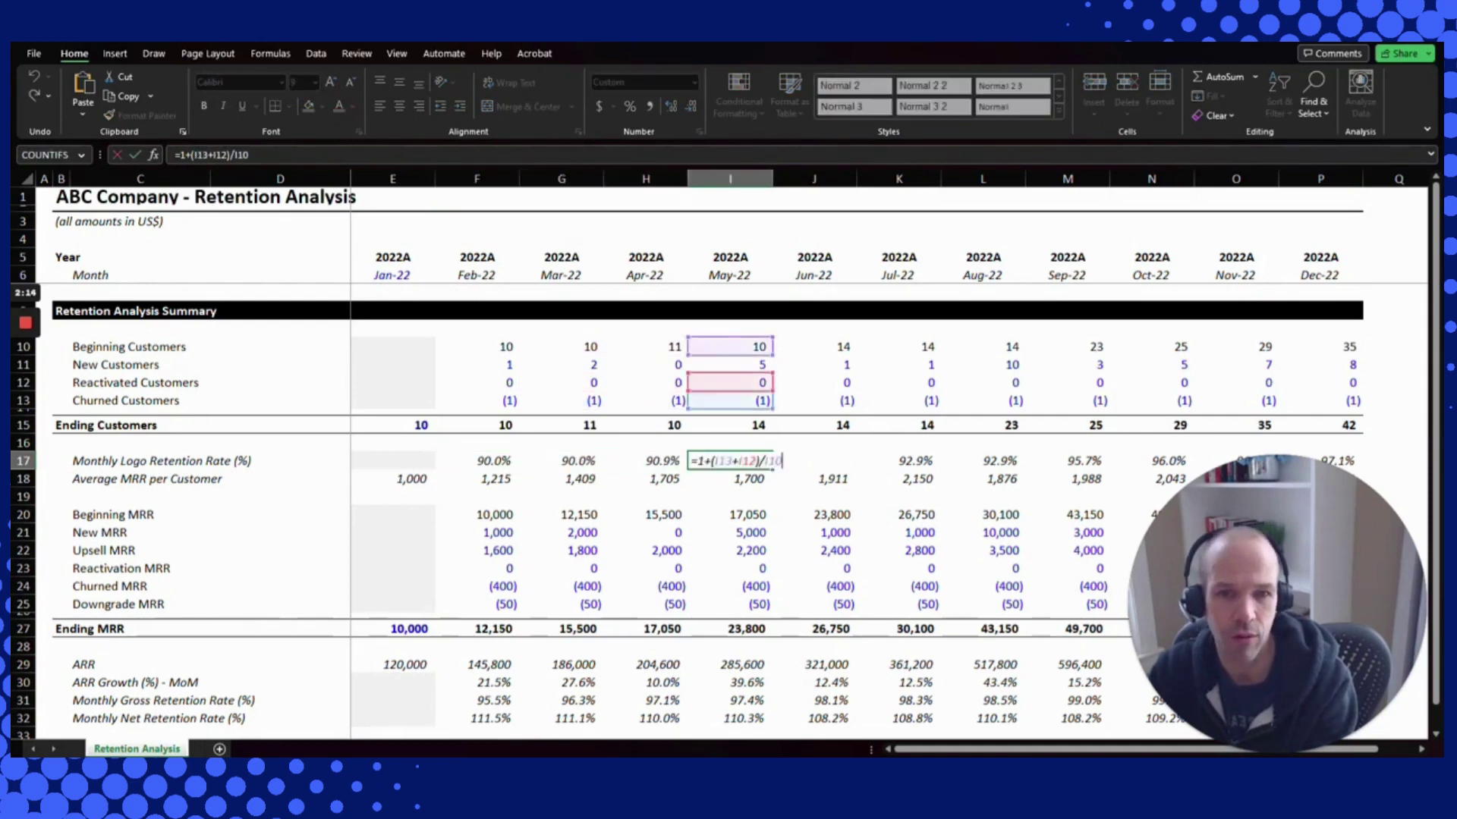
key(Escape)
key(Right)
key(F2)
key(Escape)
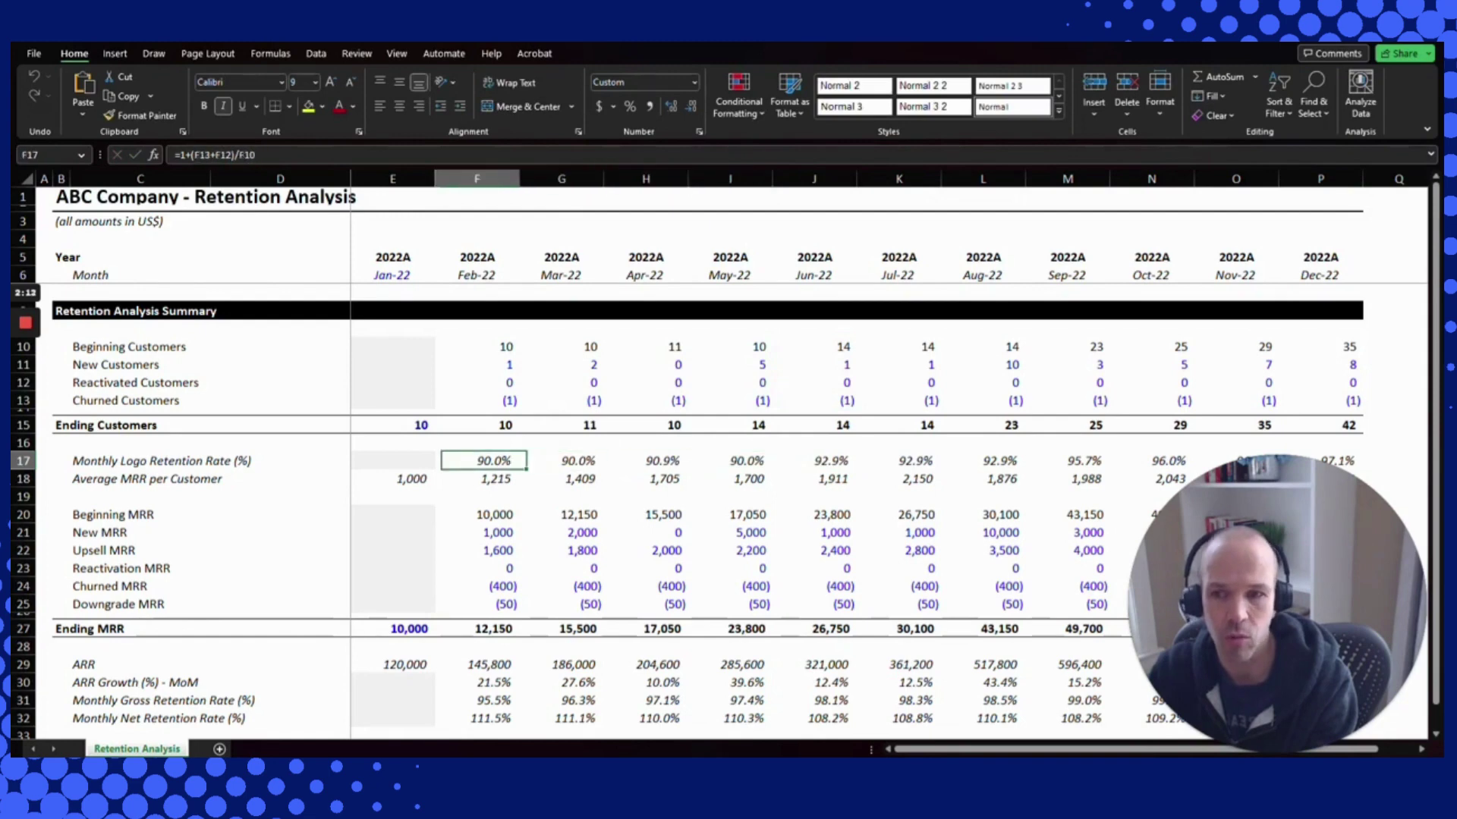
- Scan the Monthly Logo Retention Rate values across row 17 and return to the January column
key(Right)
key(Right)
key(Right)
key(Right)
key(Right)
key(Right)
key(Left)
key(Left)
key(Left)
key(Left)
key(Left)
key(Left)
key(Left)
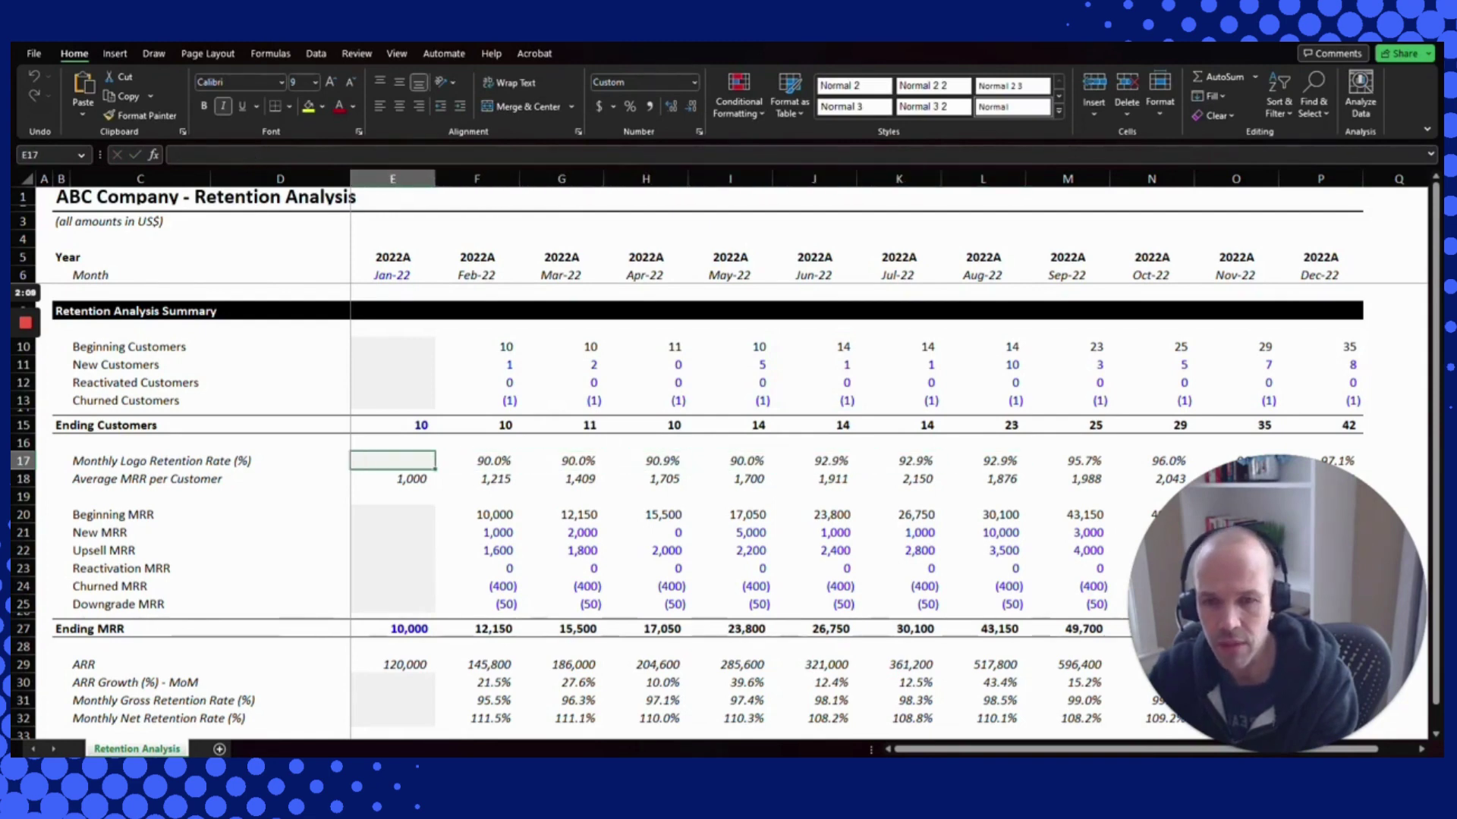
- Inspect the Average MRR per Customer formula for January in E18 and its referenced cells
key(Down)
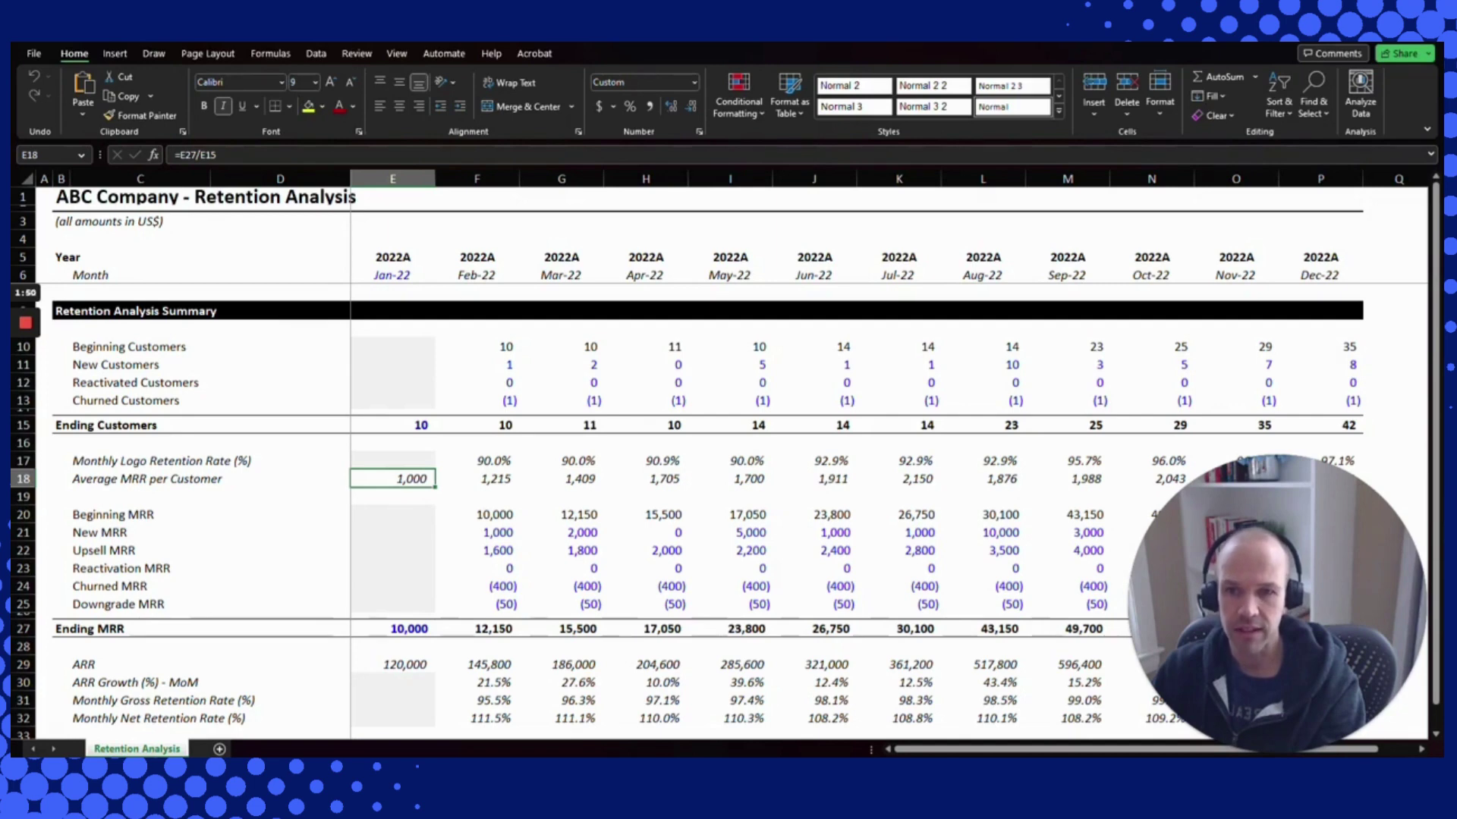
key(F2)
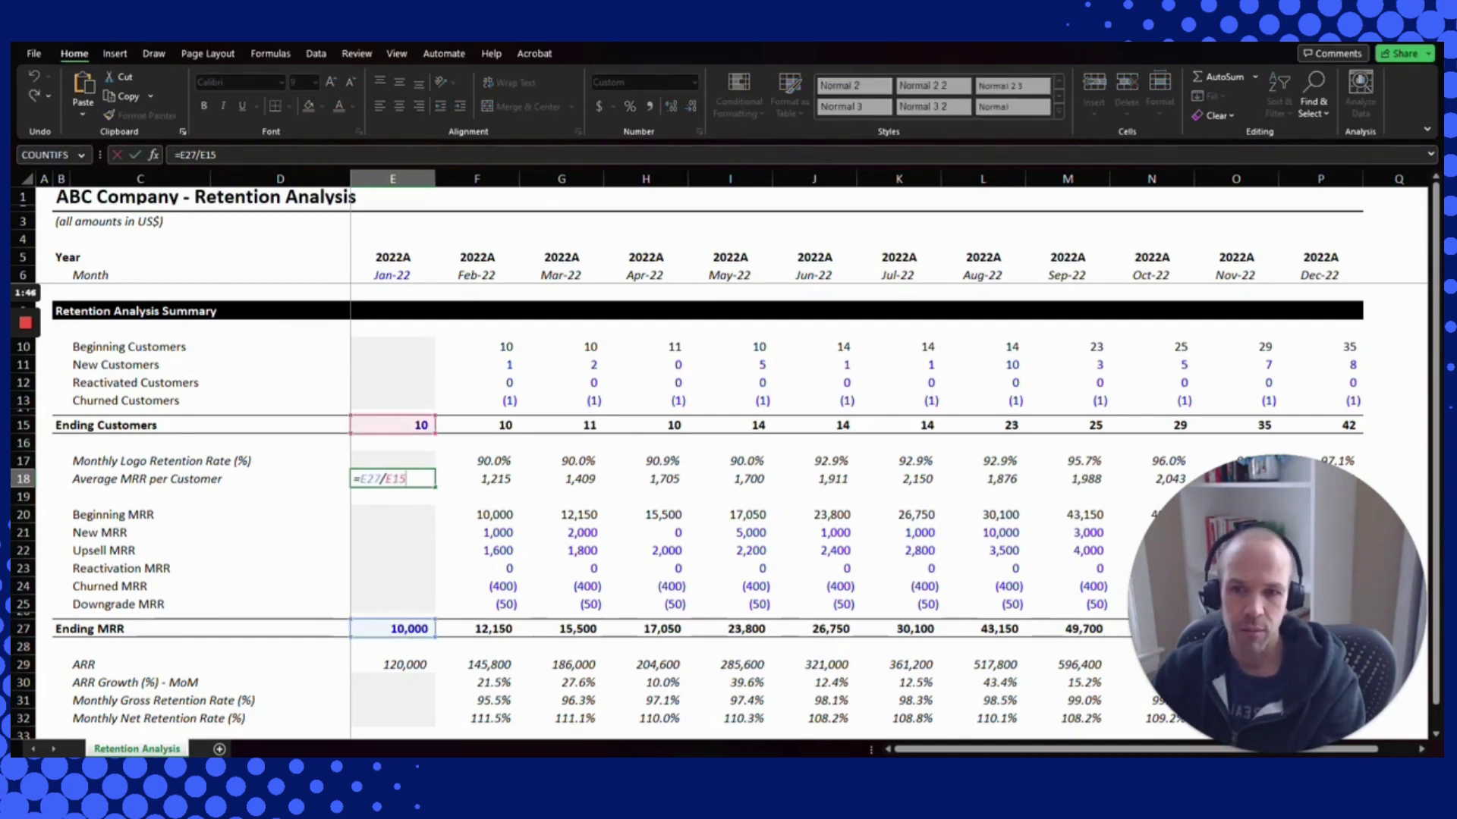
key(Escape)
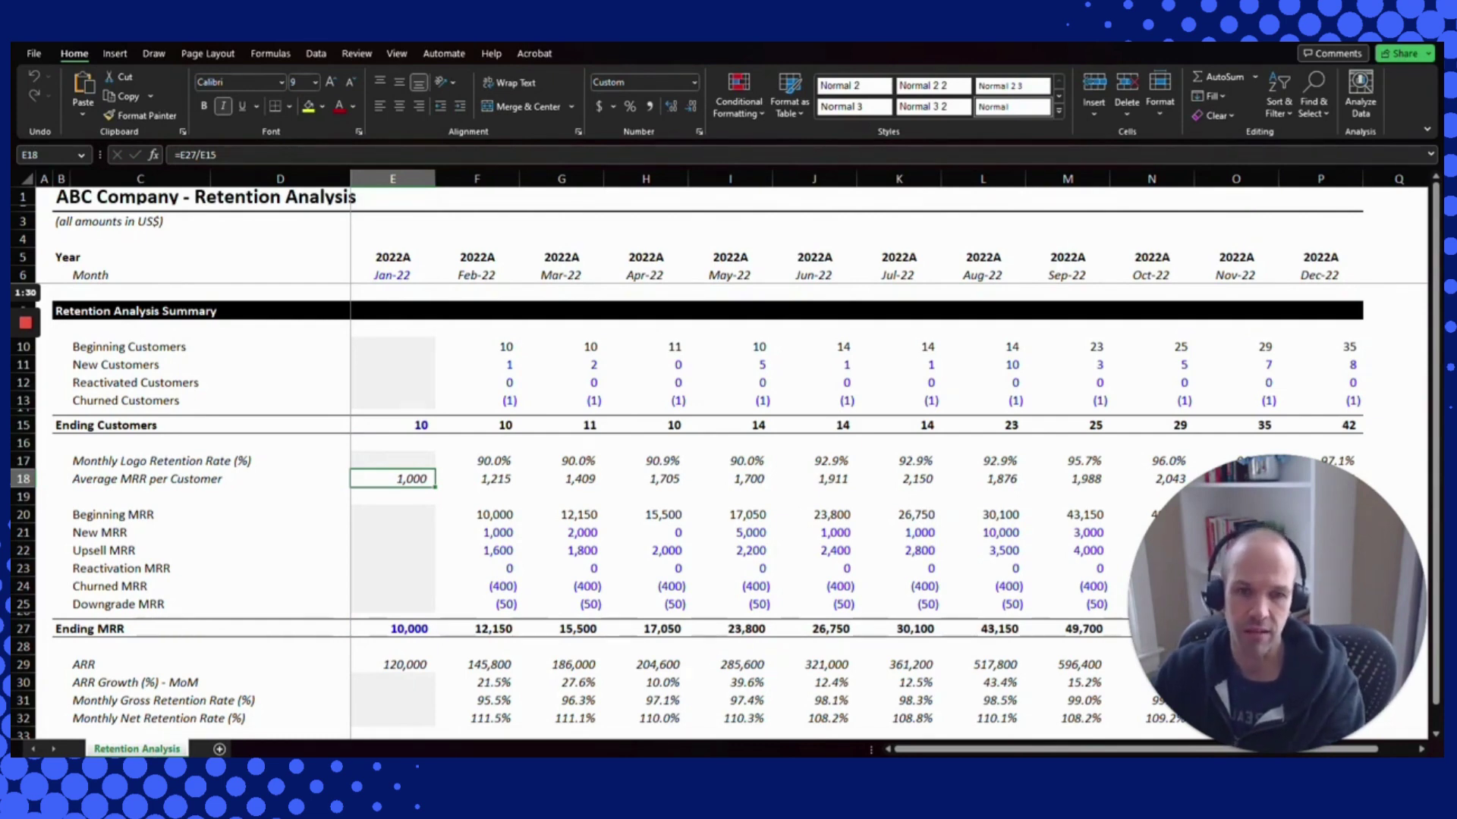
- Check the Average MRR per Customer formulas month by month, starting with February in F18
click(477, 479)
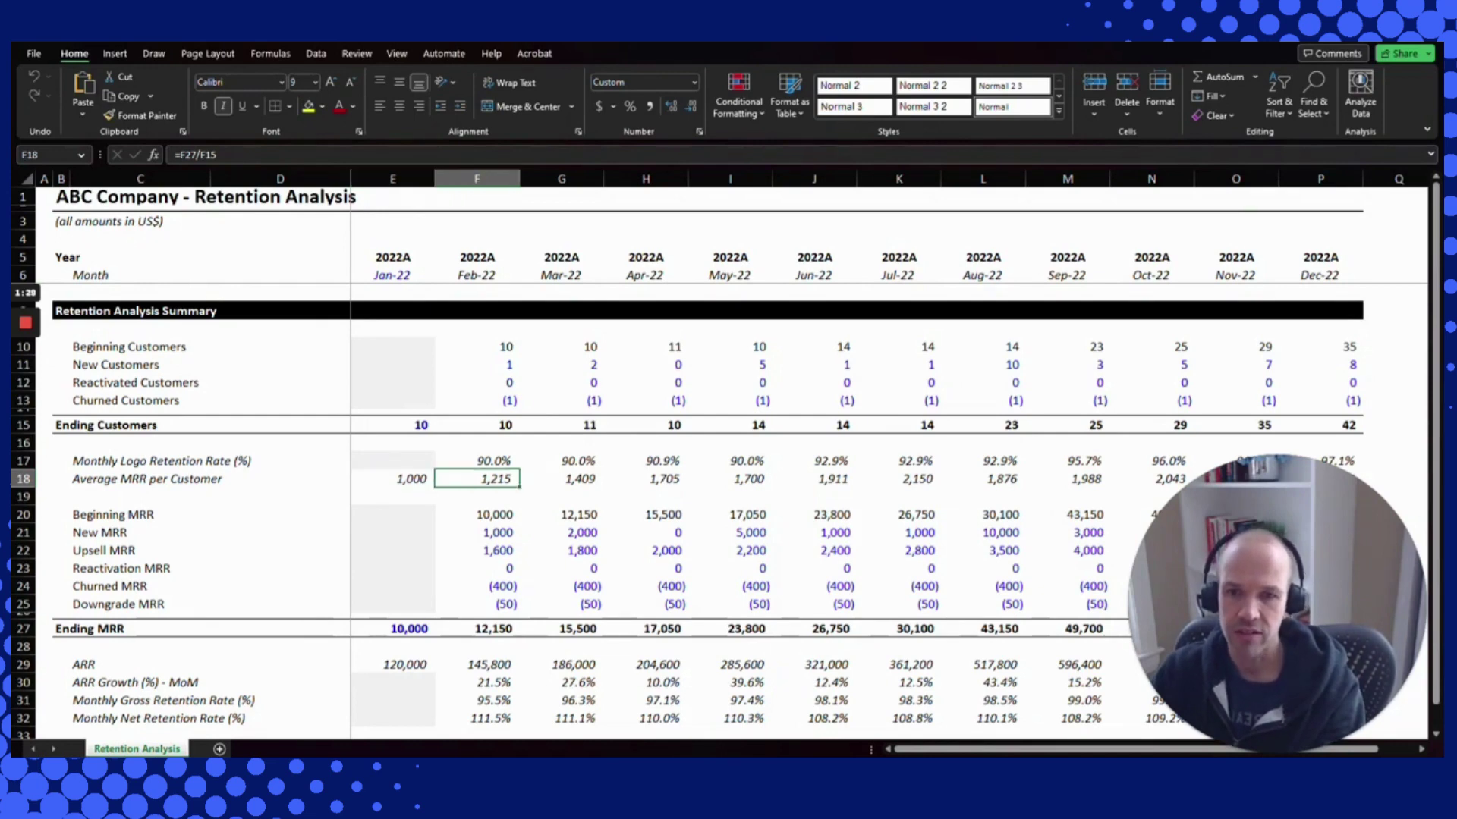
key(F2)
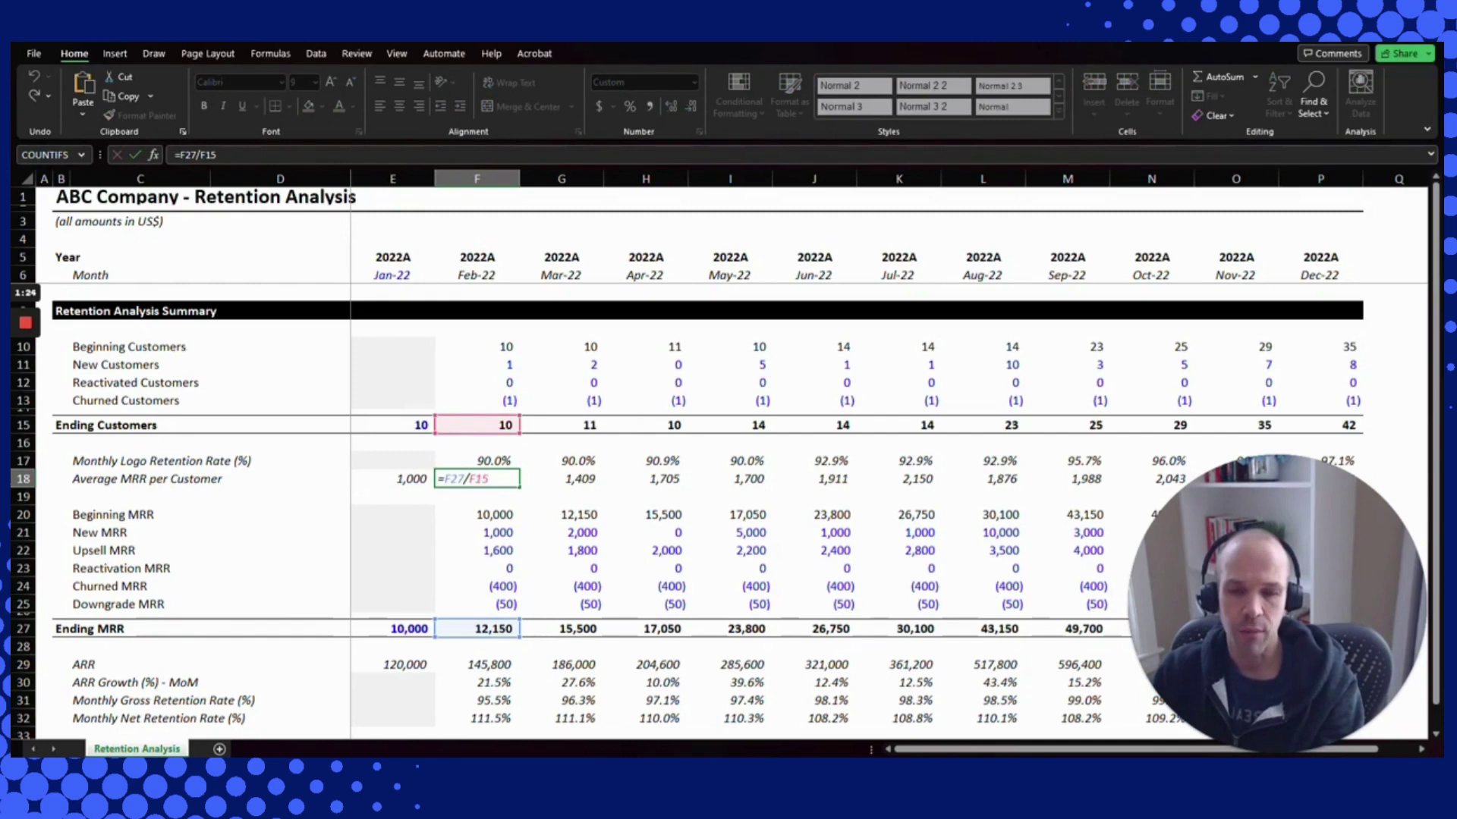
key(Tab)
key(F2)
key(Escape)
key(Tab)
key(F2)
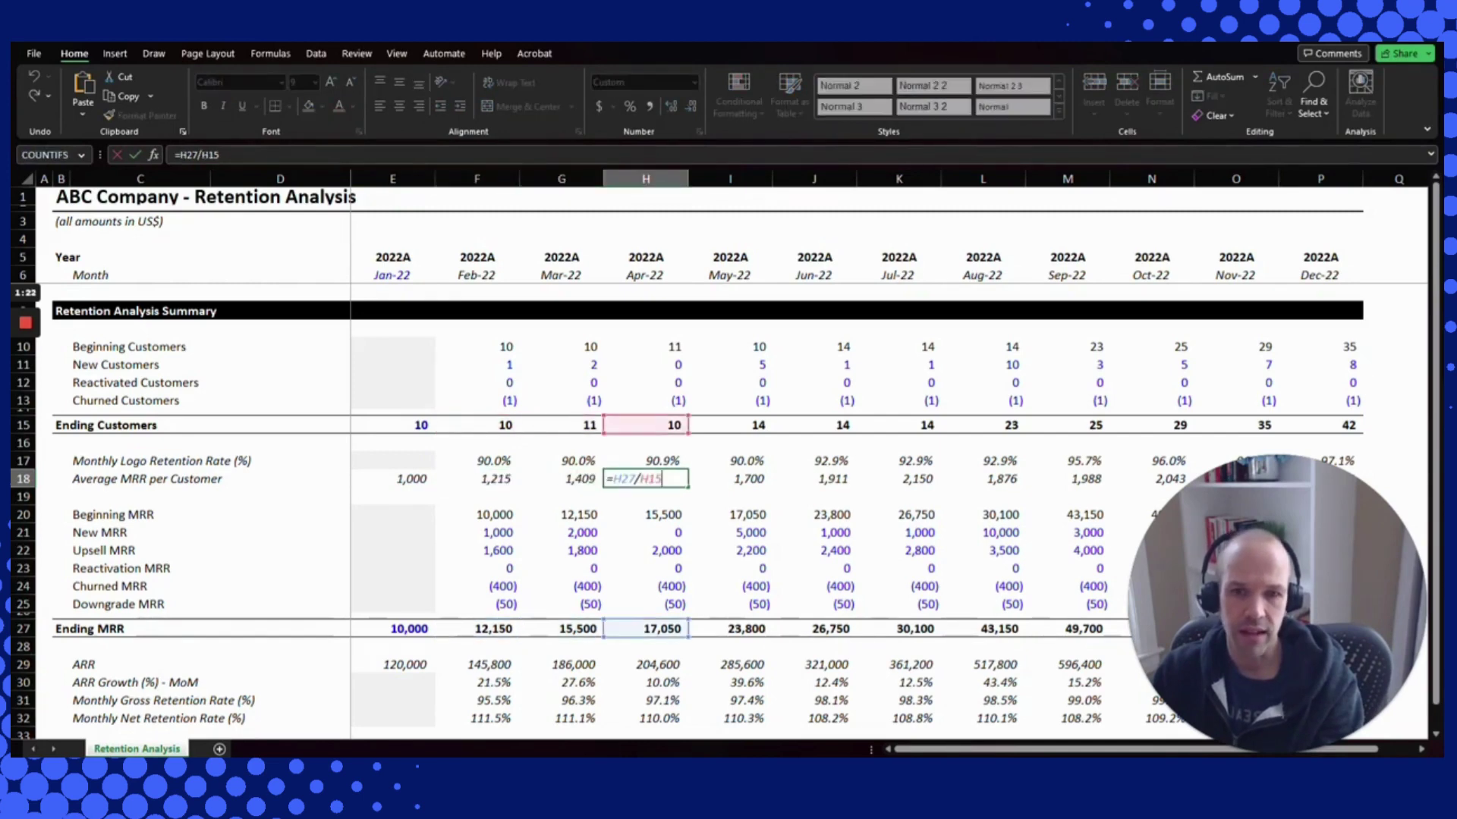
key(Escape)
key(Tab)
key(F2)
key(Escape)
key(Tab)
key(F2)
key(Escape)
key(Tab)
key(F2)
key(Escape)
key(Tab)
key(F2)
key(Escape)
- Return to the early months and select February's Beginning MRR cell, F20
key(shift+Tab)
key(shift+Tab)
key(shift+Tab)
key(shift+Tab)
key(shift+Tab)
key(shift+Tab)
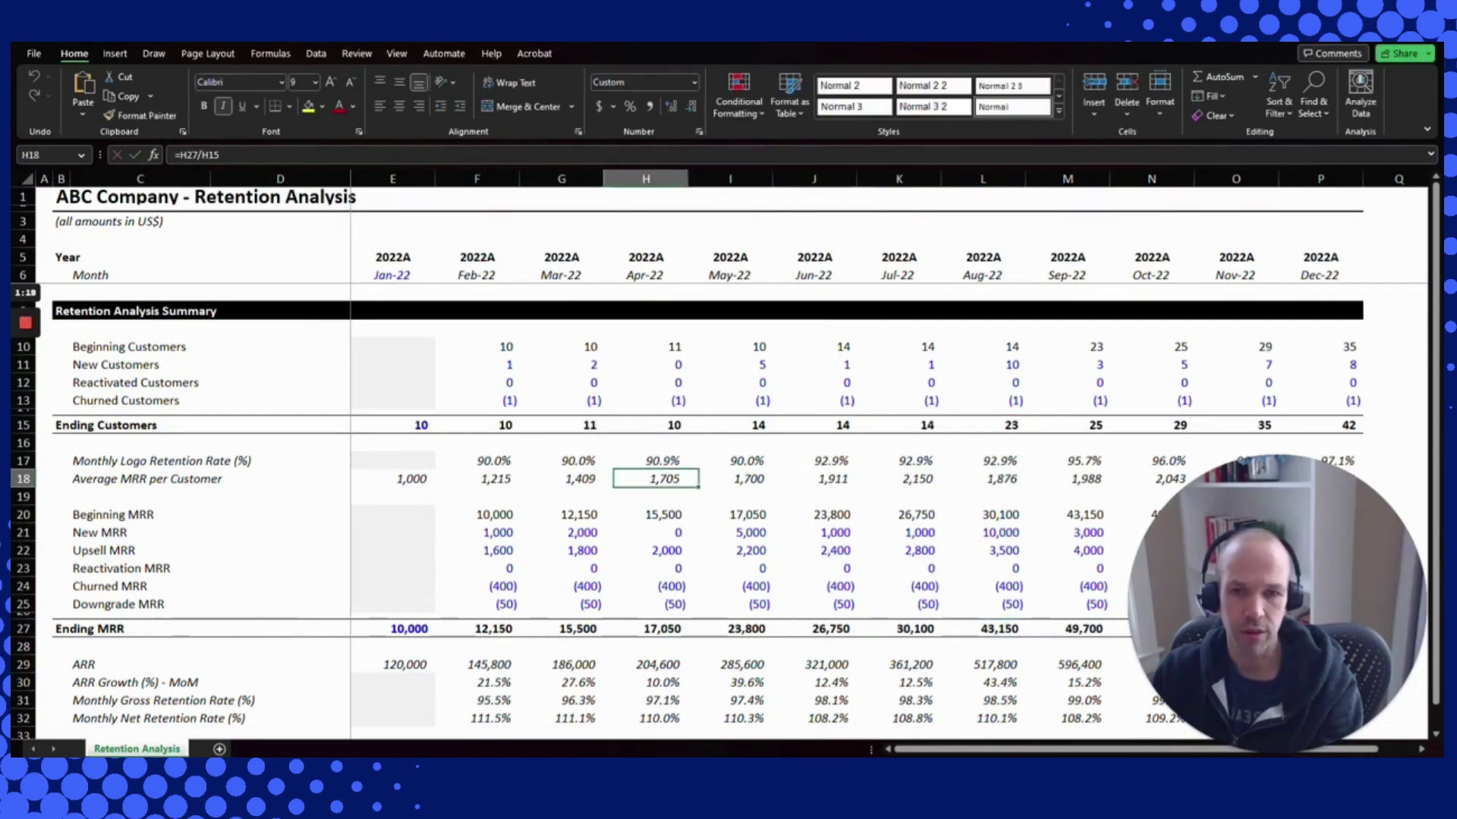
key(Down)
key(Down)
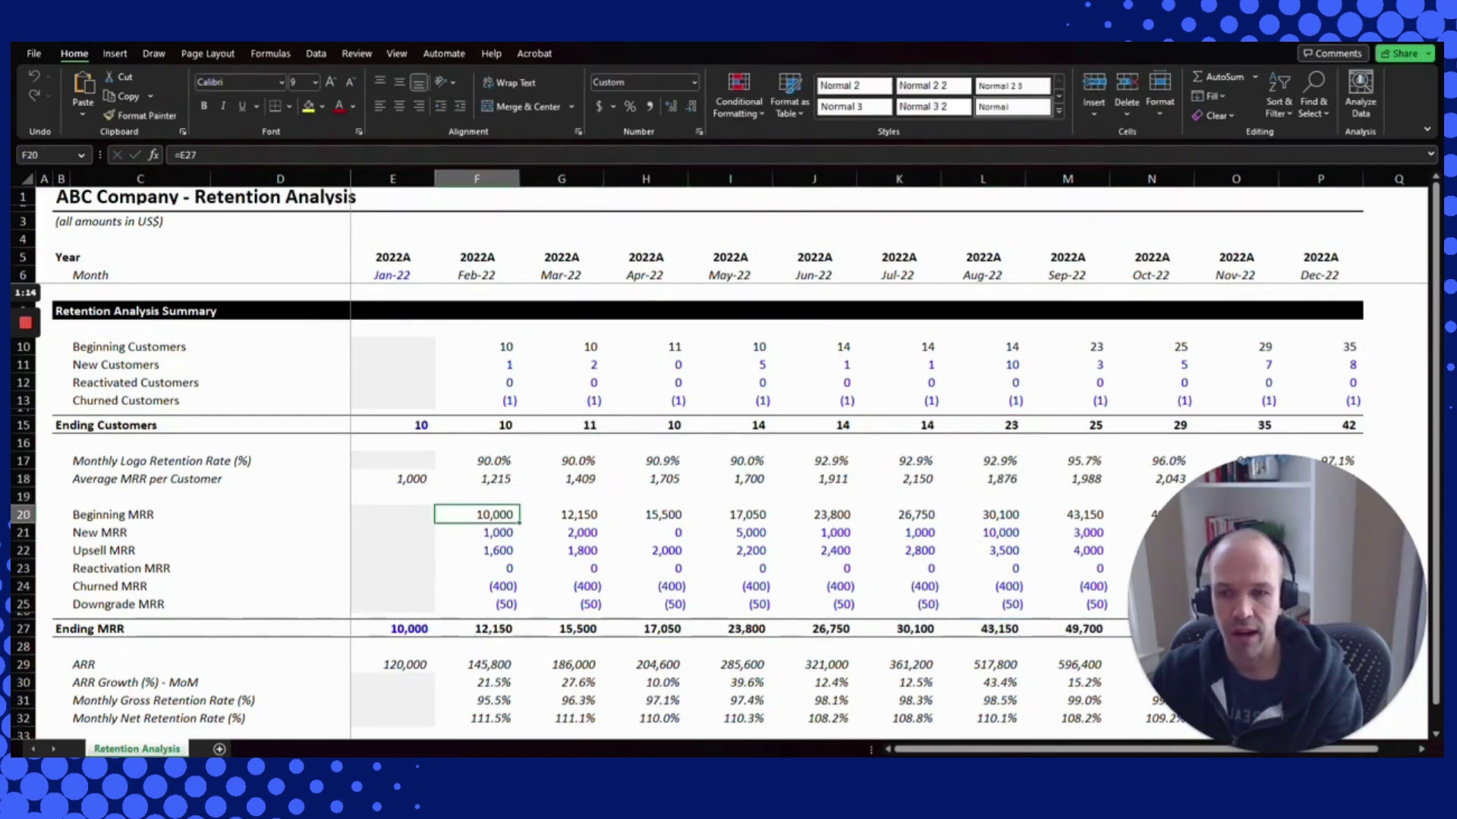
- Scan February's MRR roll-forward lines in column F, from Beginning MRR down through the movement rows
key(Down)
key(Down)
key(Down)
key(Down)
key(Down)
key(Down)
key(Up)
key(Up)
key(Up)
key(Up)
key(Up)
key(Down)
key(Down)
- Inspect the Beginning MRR formula for February in F20 and the January cell it references
key(Up)
key(Up)
key(Up)
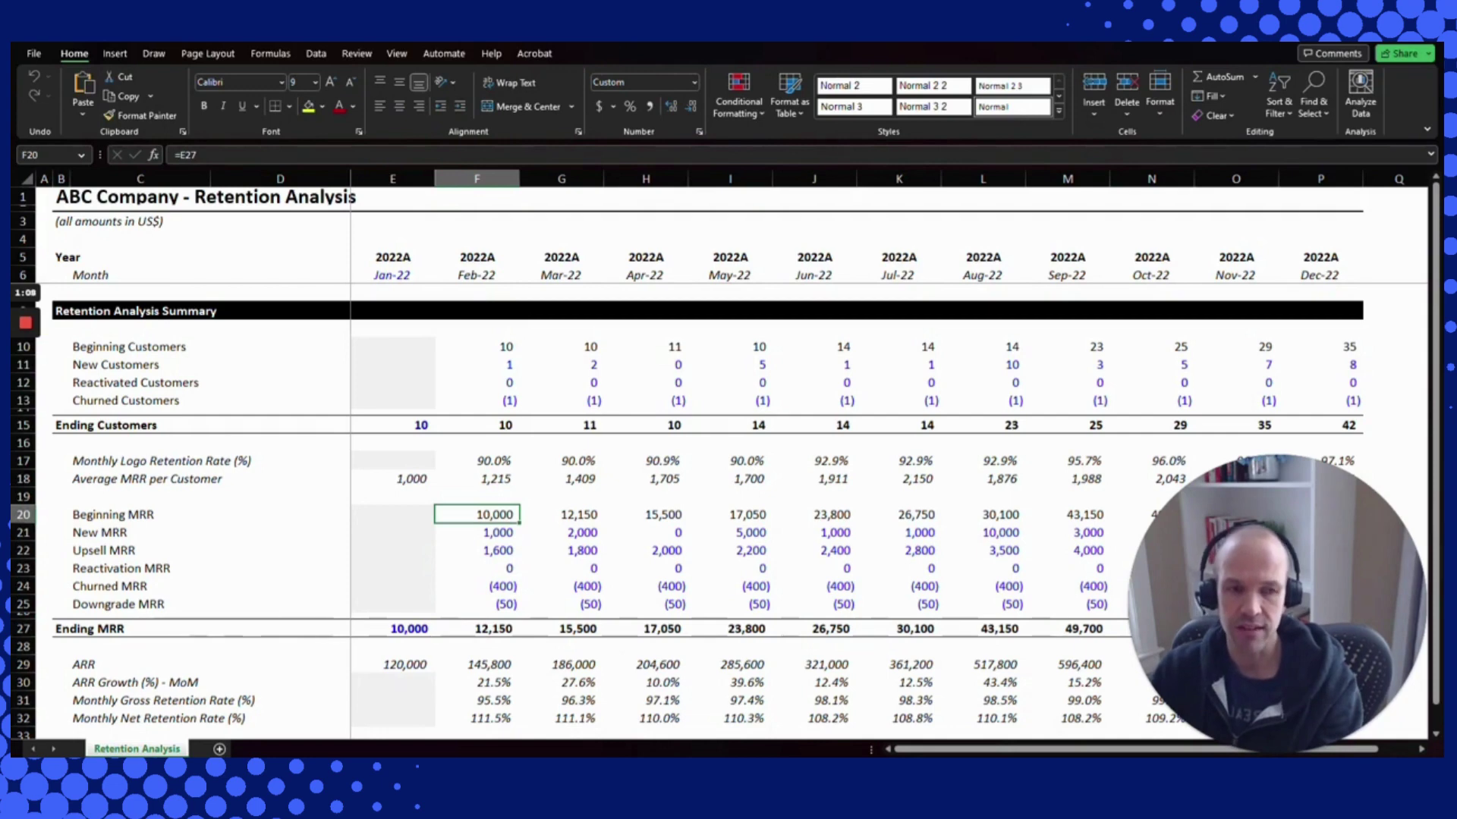
key(F2)
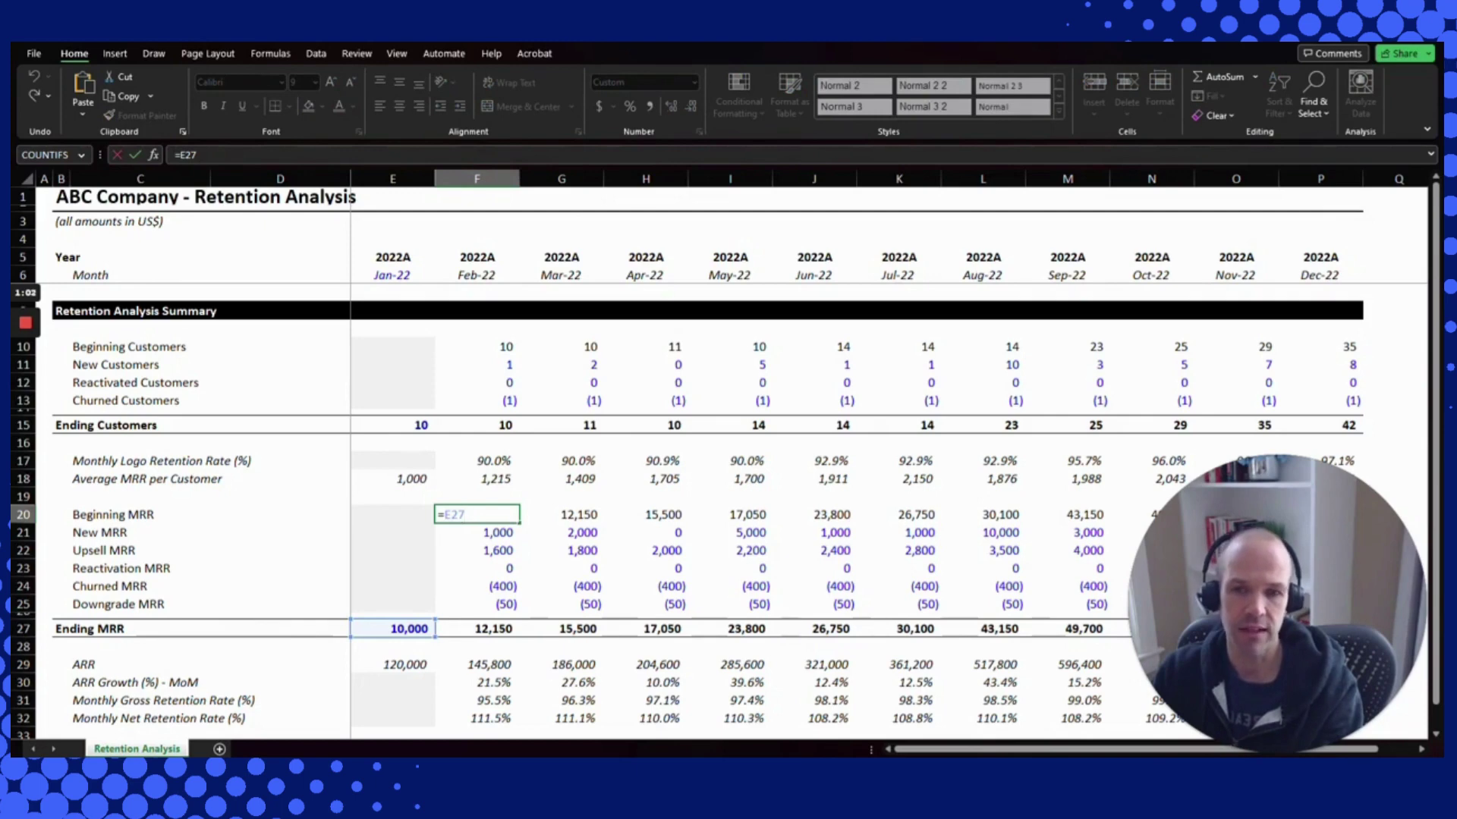
key(Escape)
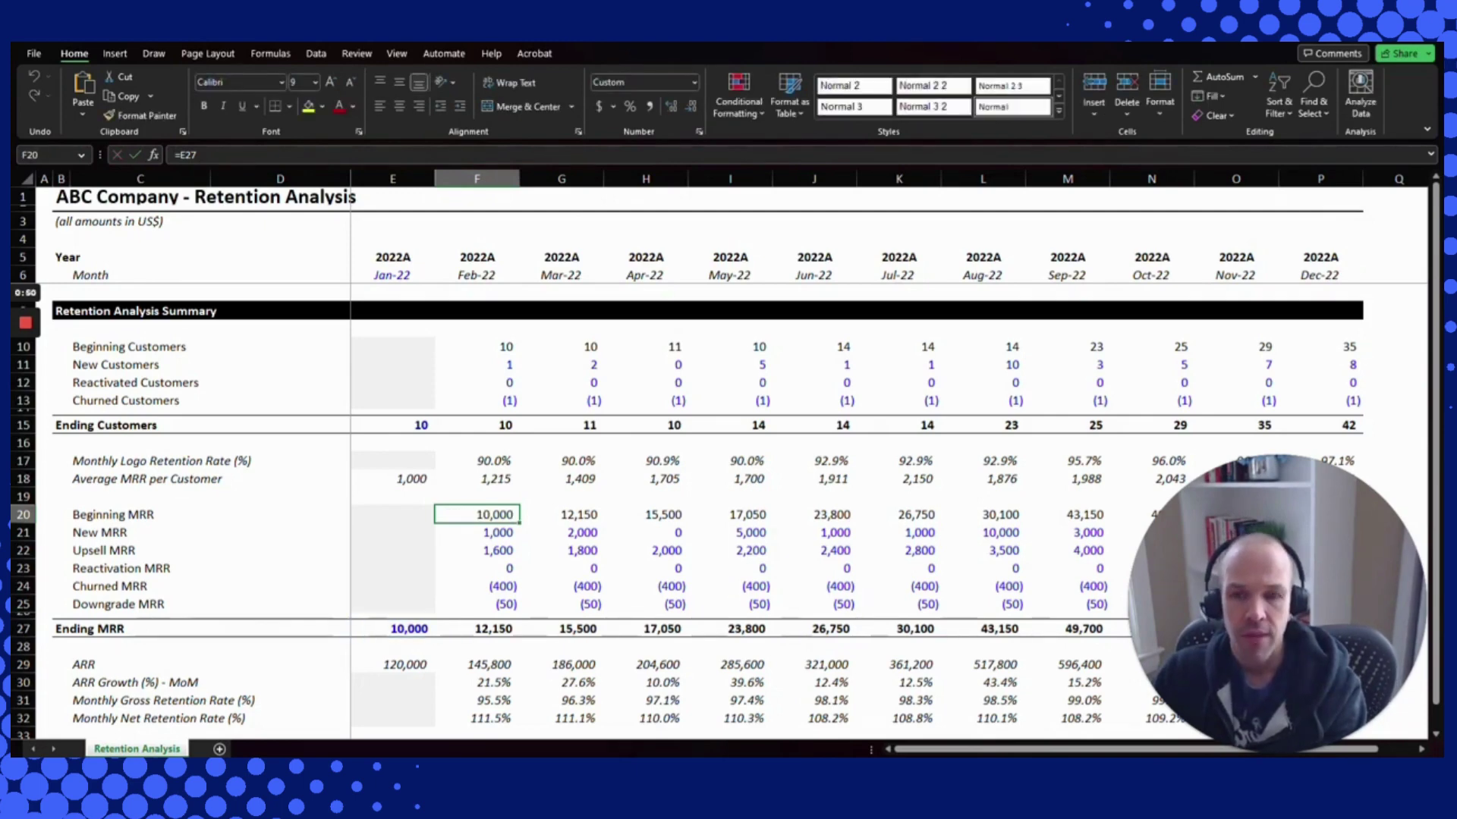
- Review February's New, Upsell, Reactivation, Churned and Downgrade MRR inputs one by one in F21 through F25
click(477, 532)
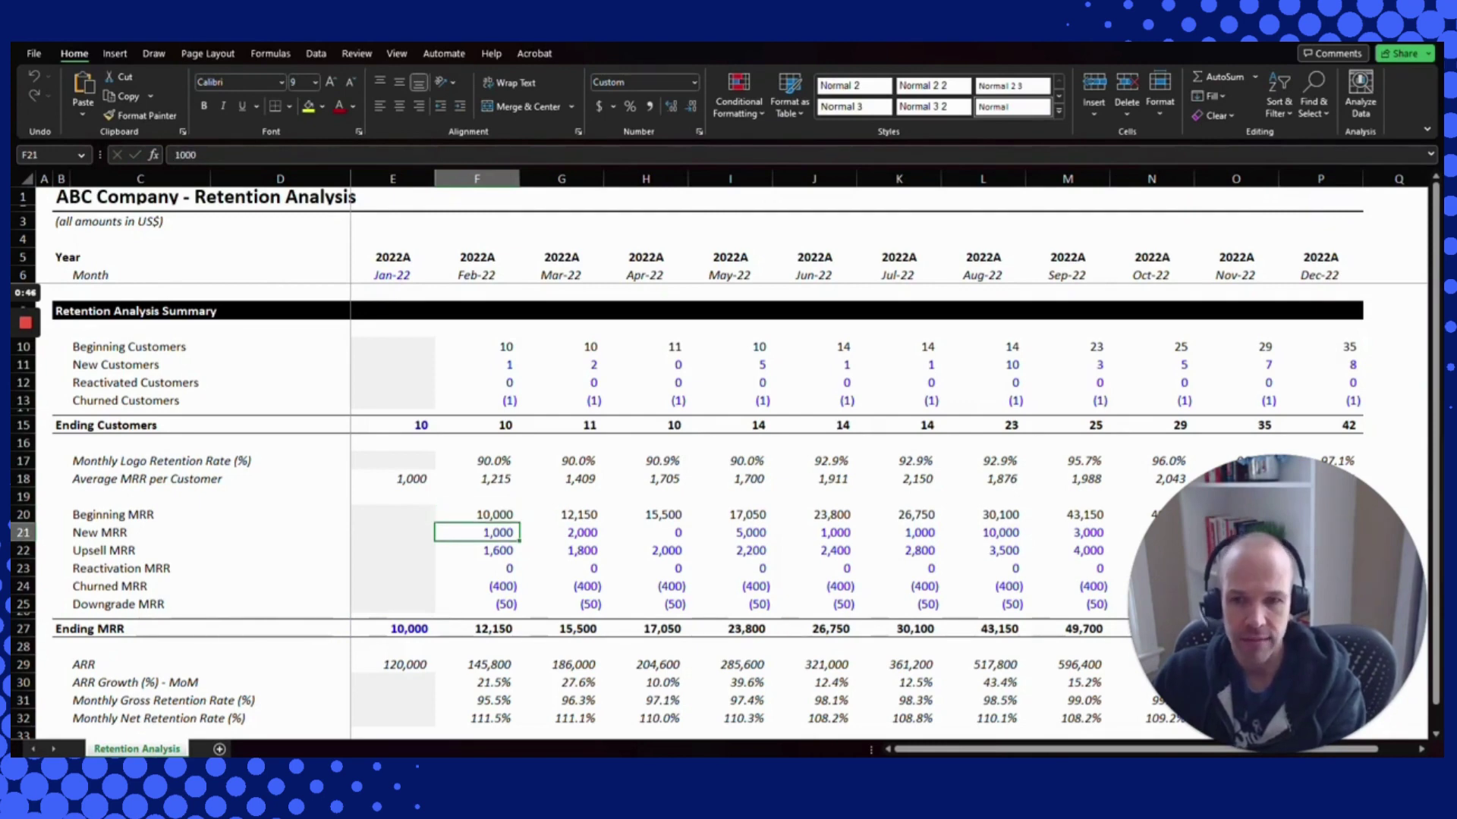
click(476, 550)
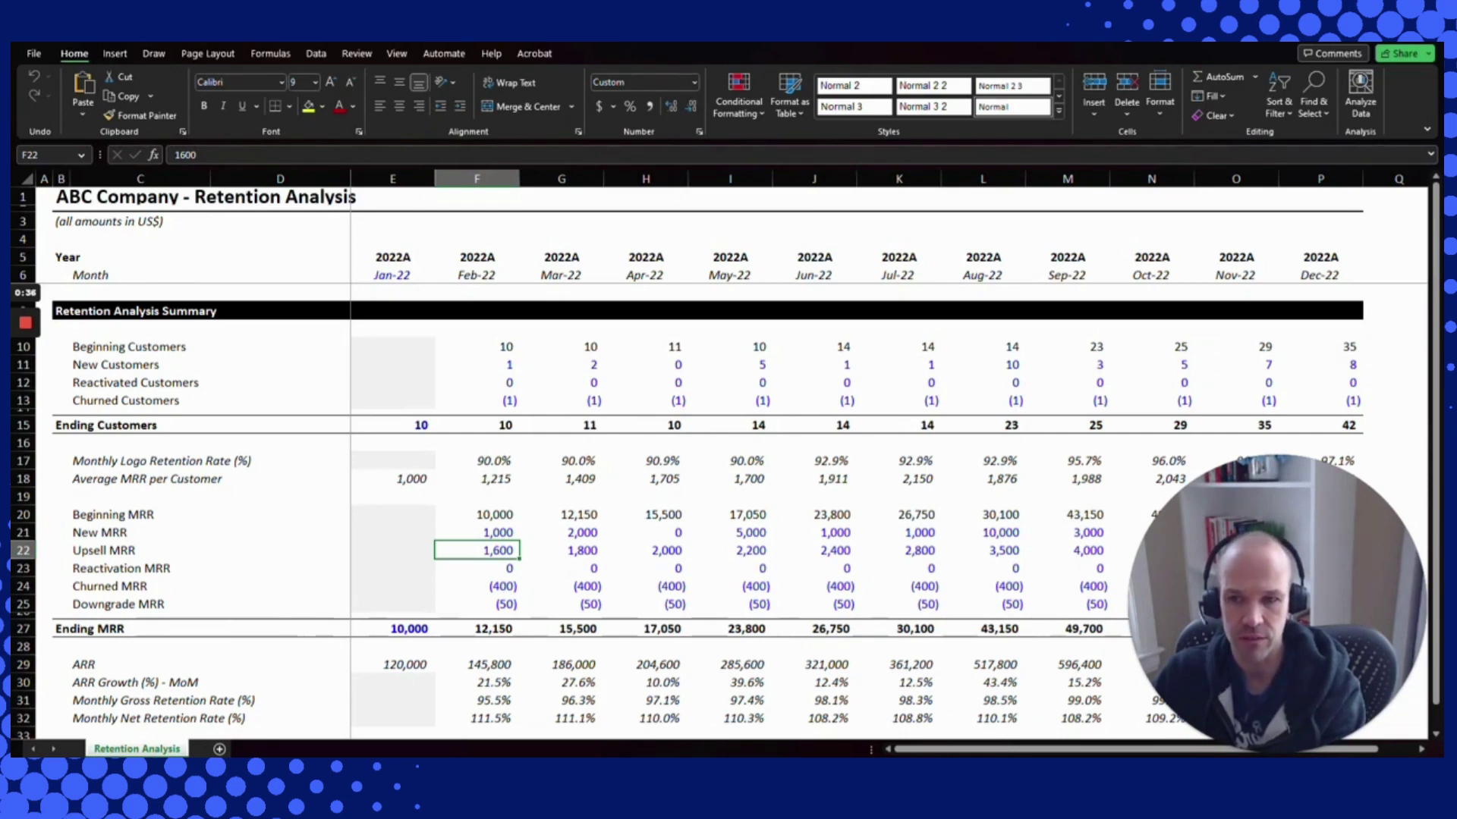
click(476, 568)
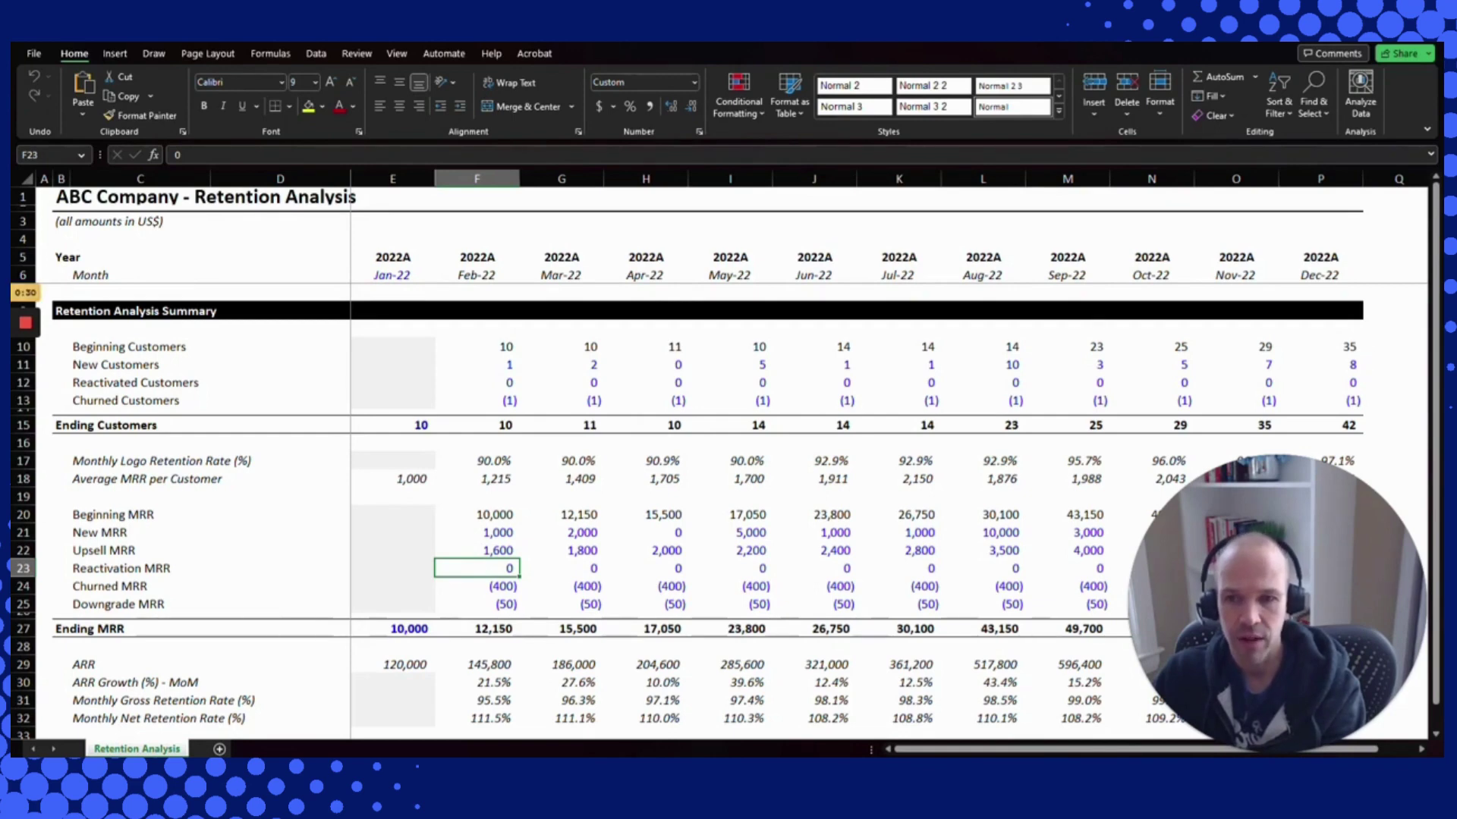
click(477, 586)
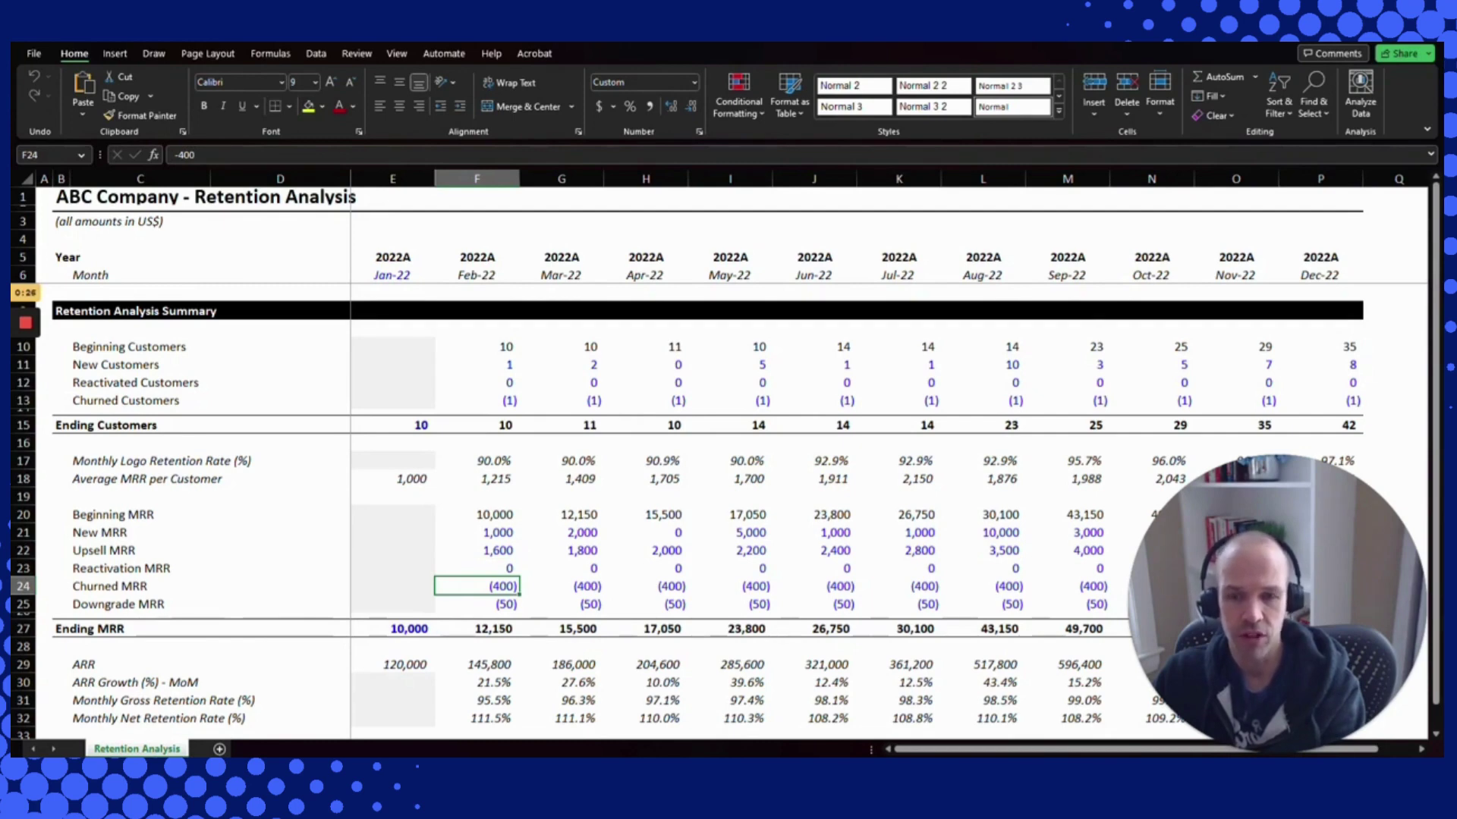
click(477, 604)
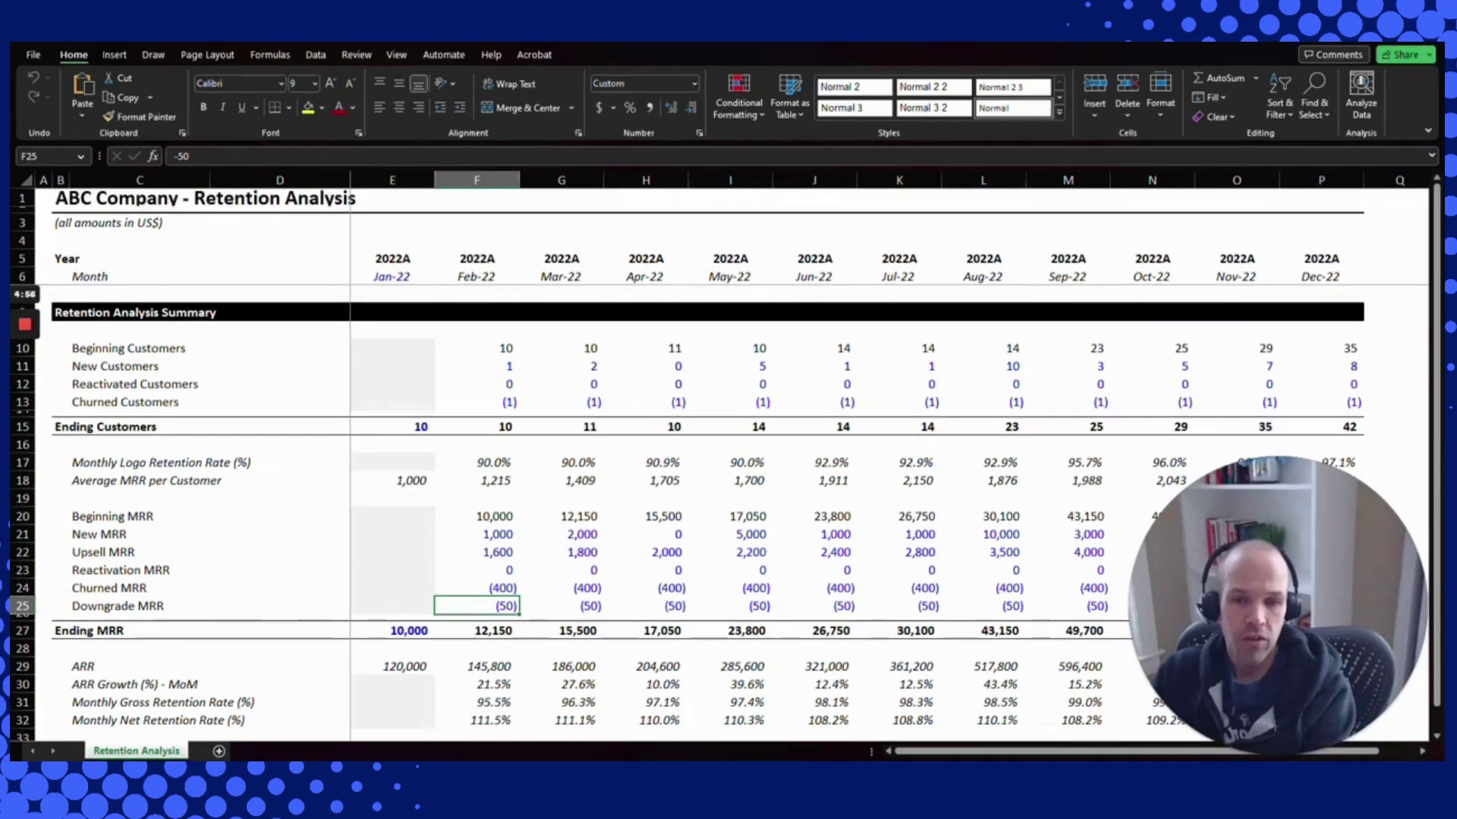
- Go back over February's MRR movement rows and inspect the Ending MRR sum formula in F27
key(Up)
key(Up)
key(Up)
key(Down)
key(Down)
key(Down)
key(Down)
key(Down)
key(Up)
key(alt+equal)
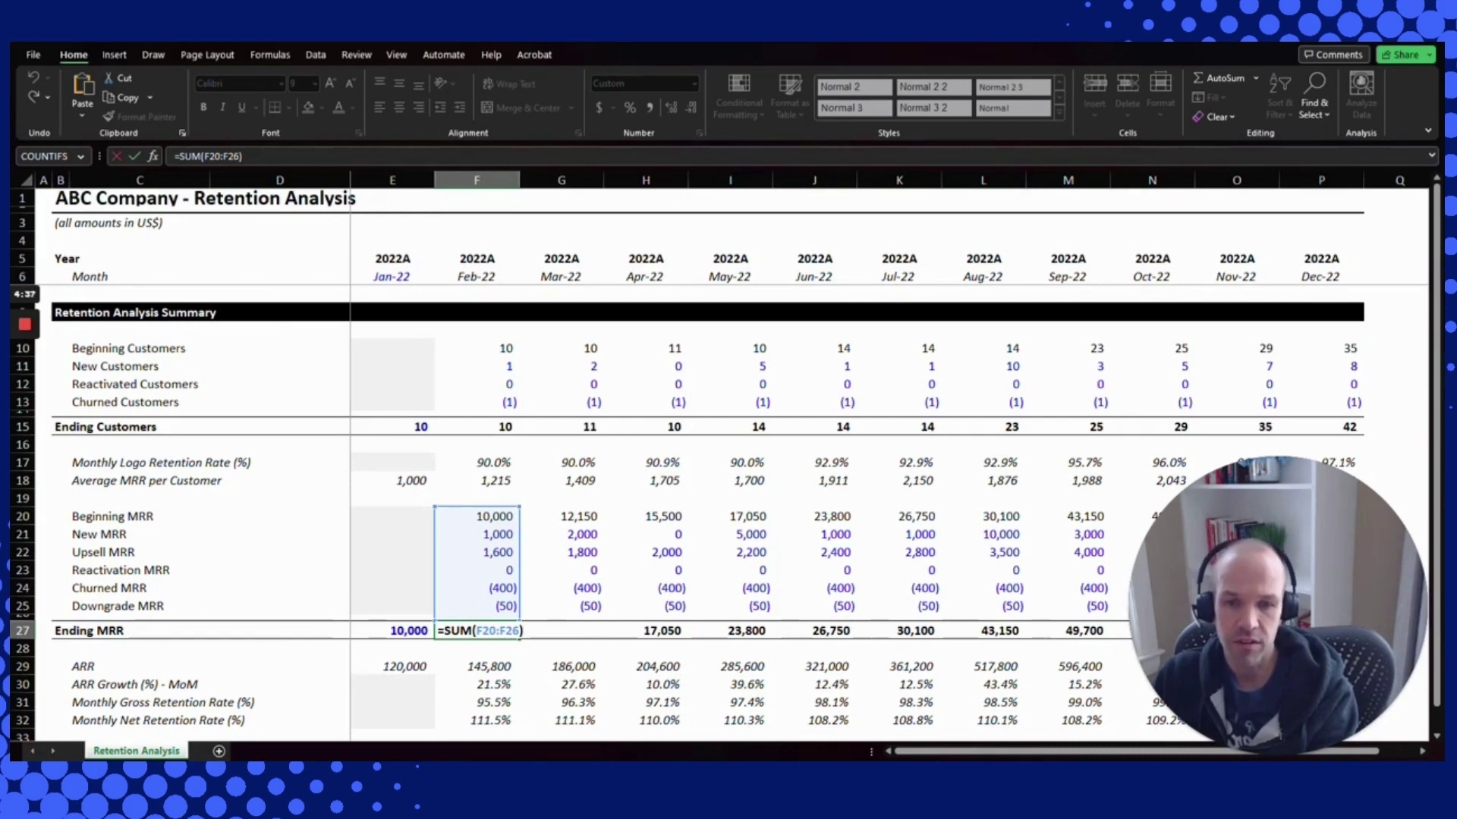
key(Return)
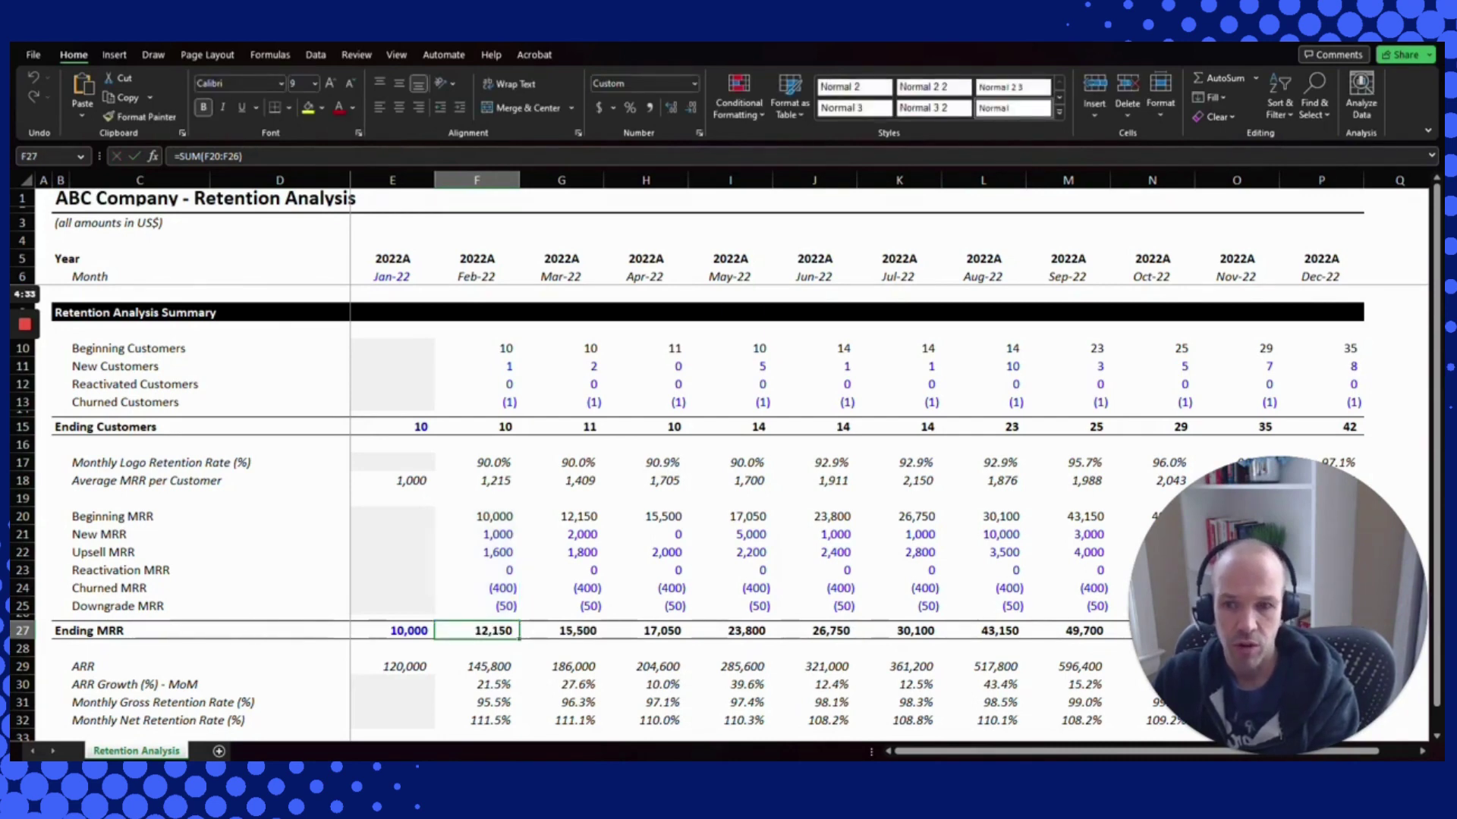
- Check the Ending MRR formulas month by month from March in G27, and return to February's cell
key(Right)
key(F2)
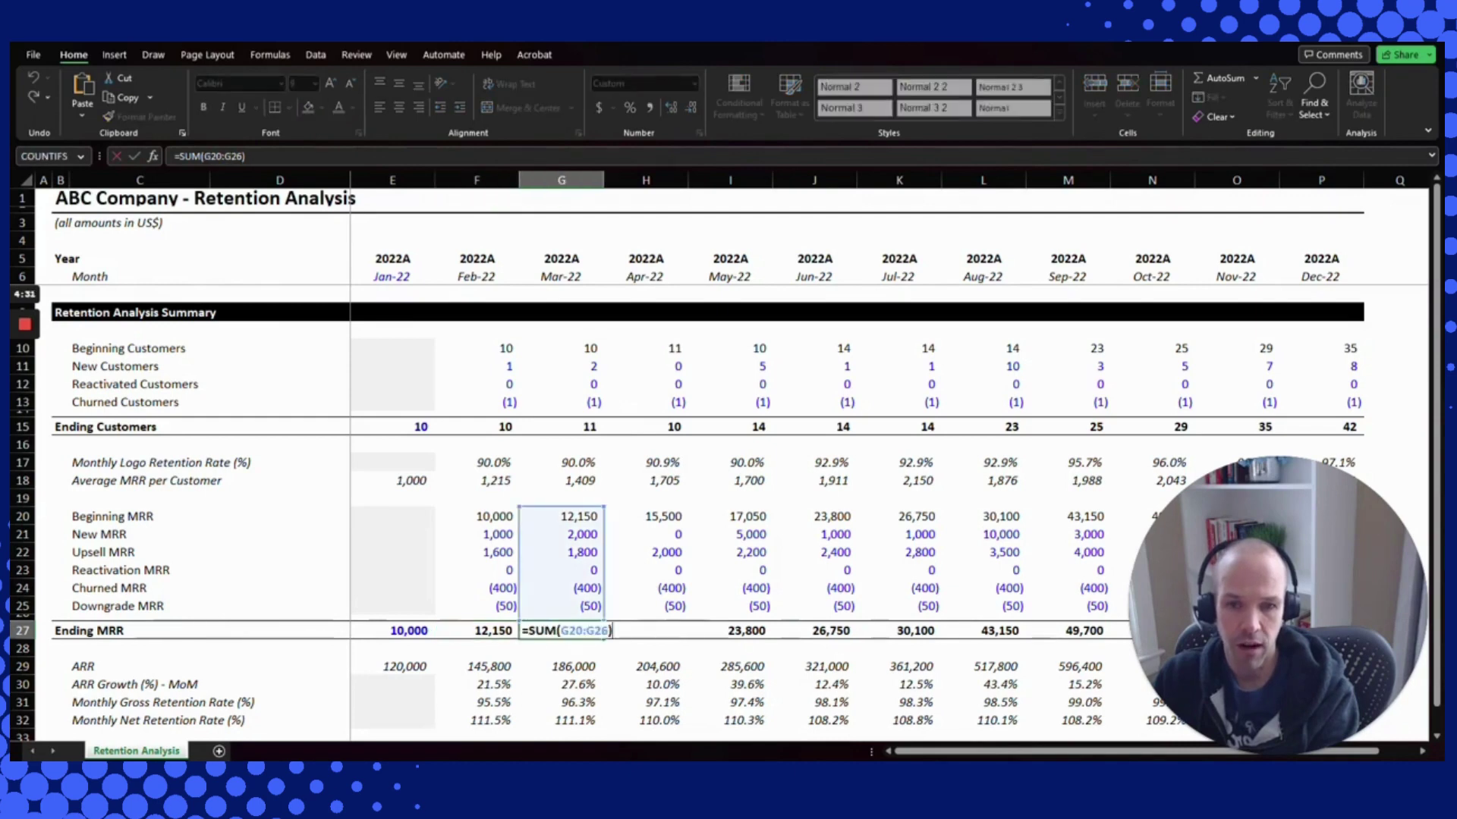
key(Escape)
key(Right)
key(F2)
key(Escape)
key(Right)
key(F2)
key(Escape)
key(Right)
key(F2)
key(Escape)
key(Right)
key(F2)
key(Escape)
key(Left)
key(Left)
key(Left)
key(Left)
key(Left)
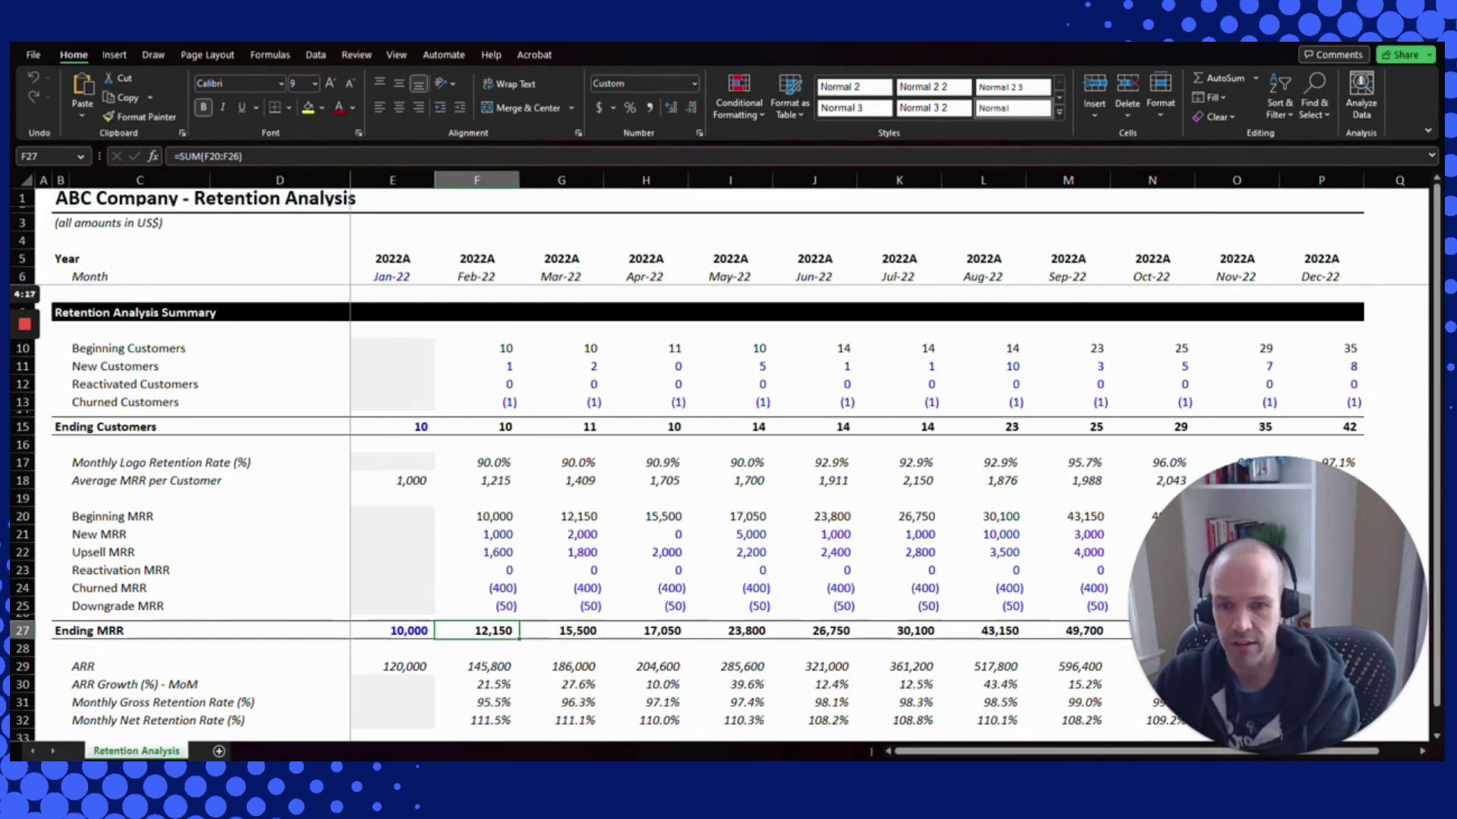
- Inspect the ARR formulas in row 29, starting with January in E29 and continuing to the following months
key(Down)
key(Down)
key(Left)
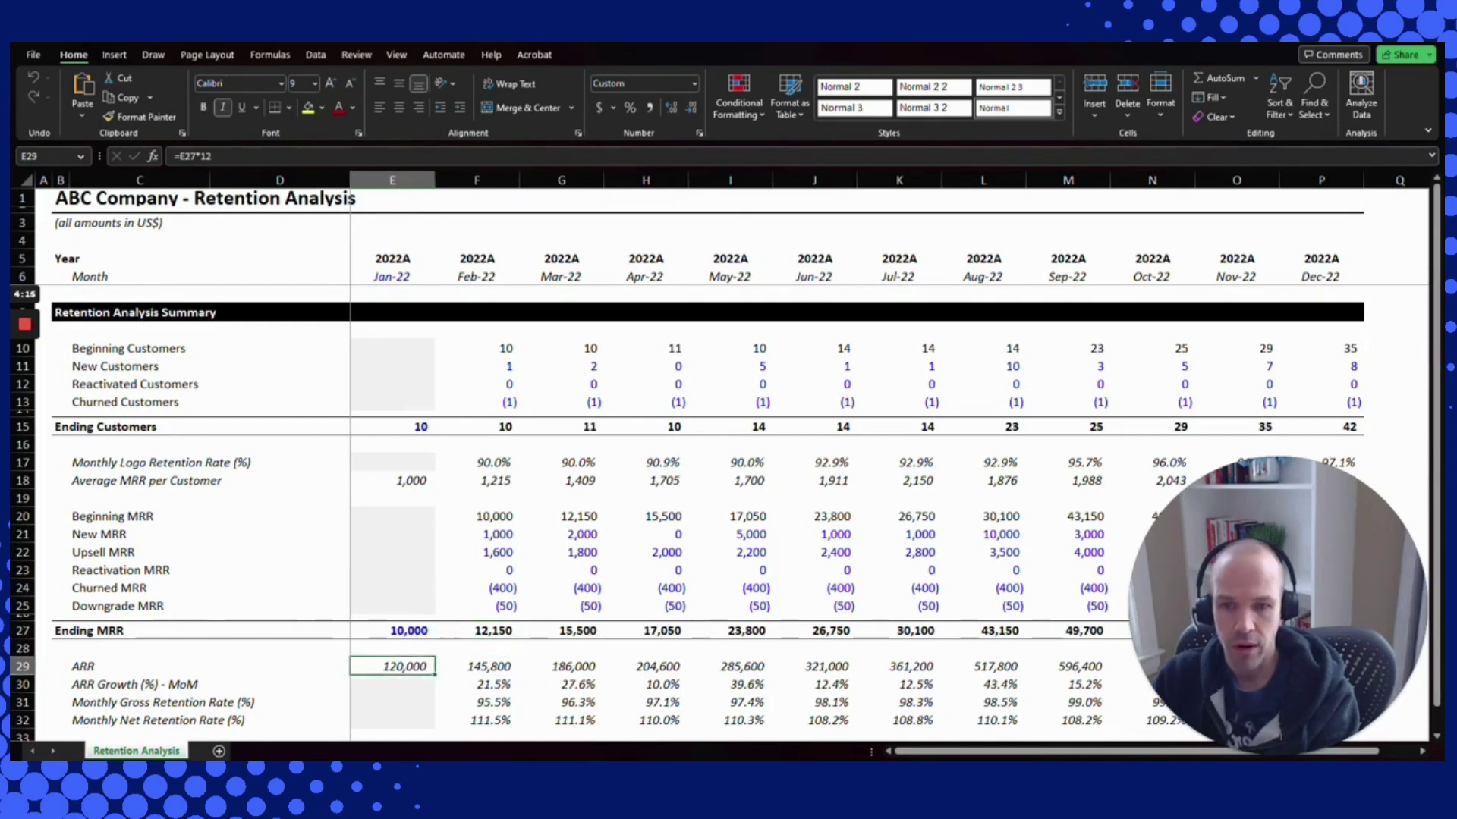
key(F2)
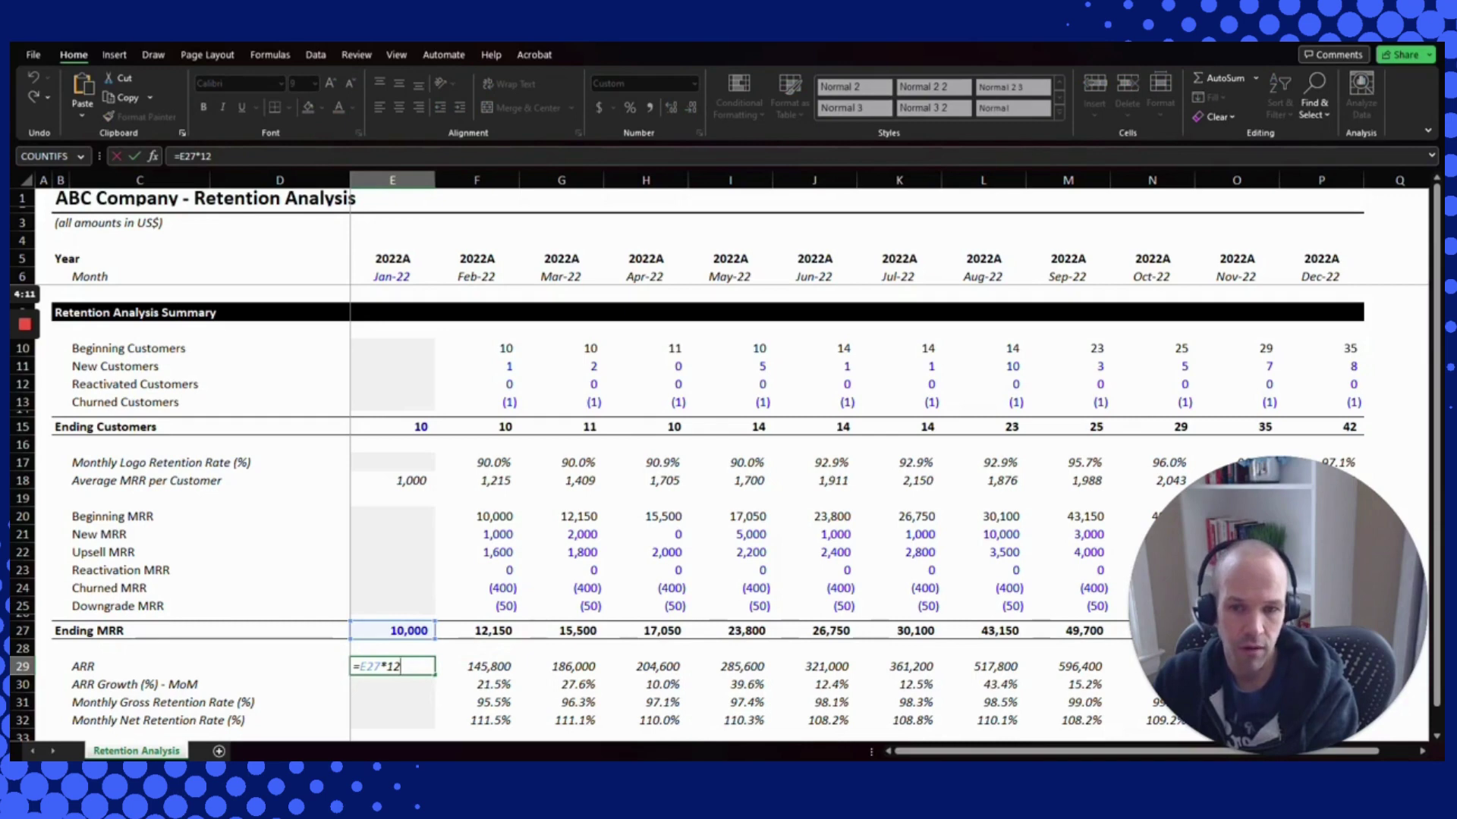
key(Tab)
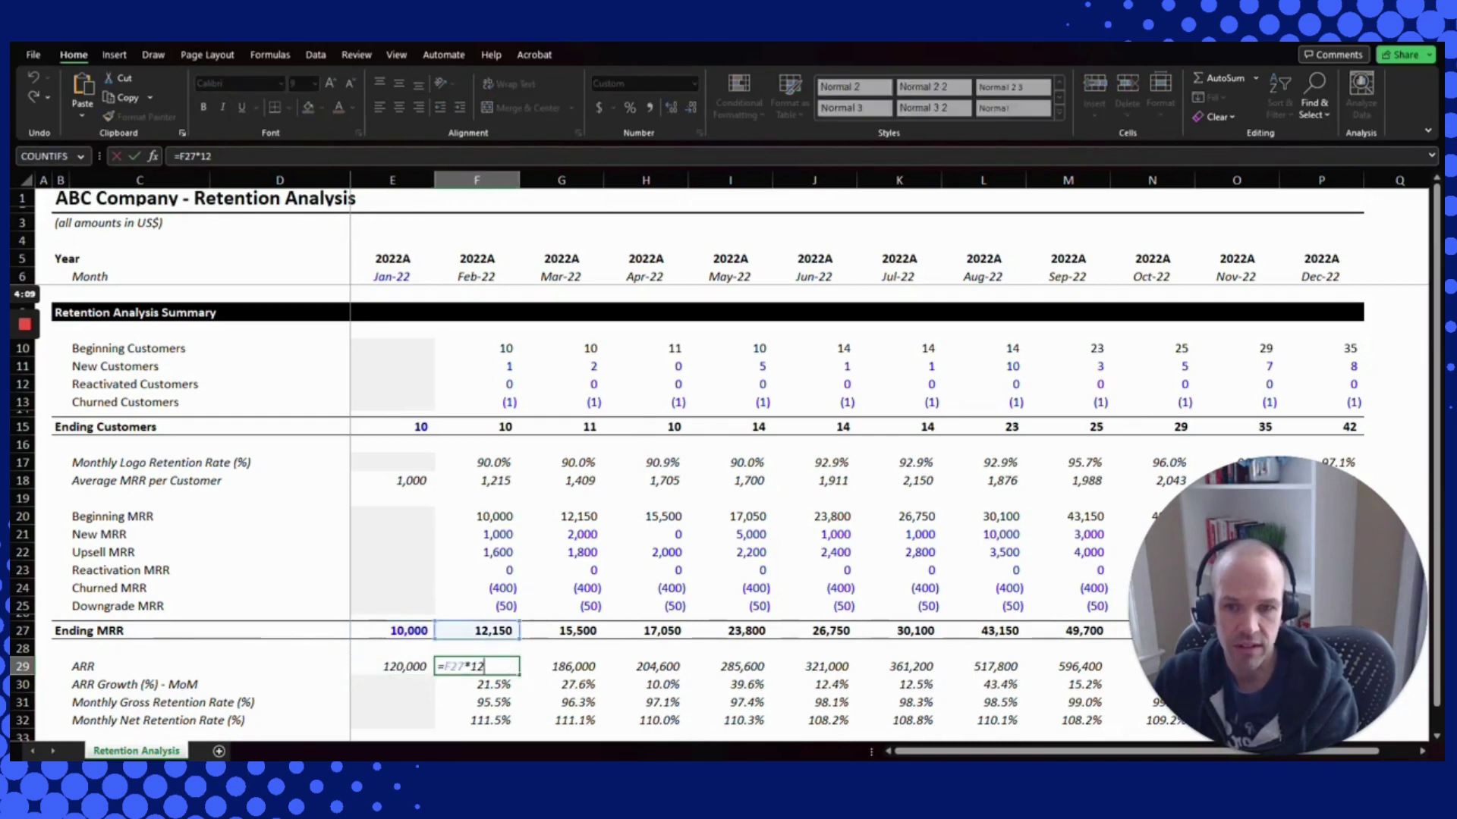
key(Right)
key(Right)
key(Right)
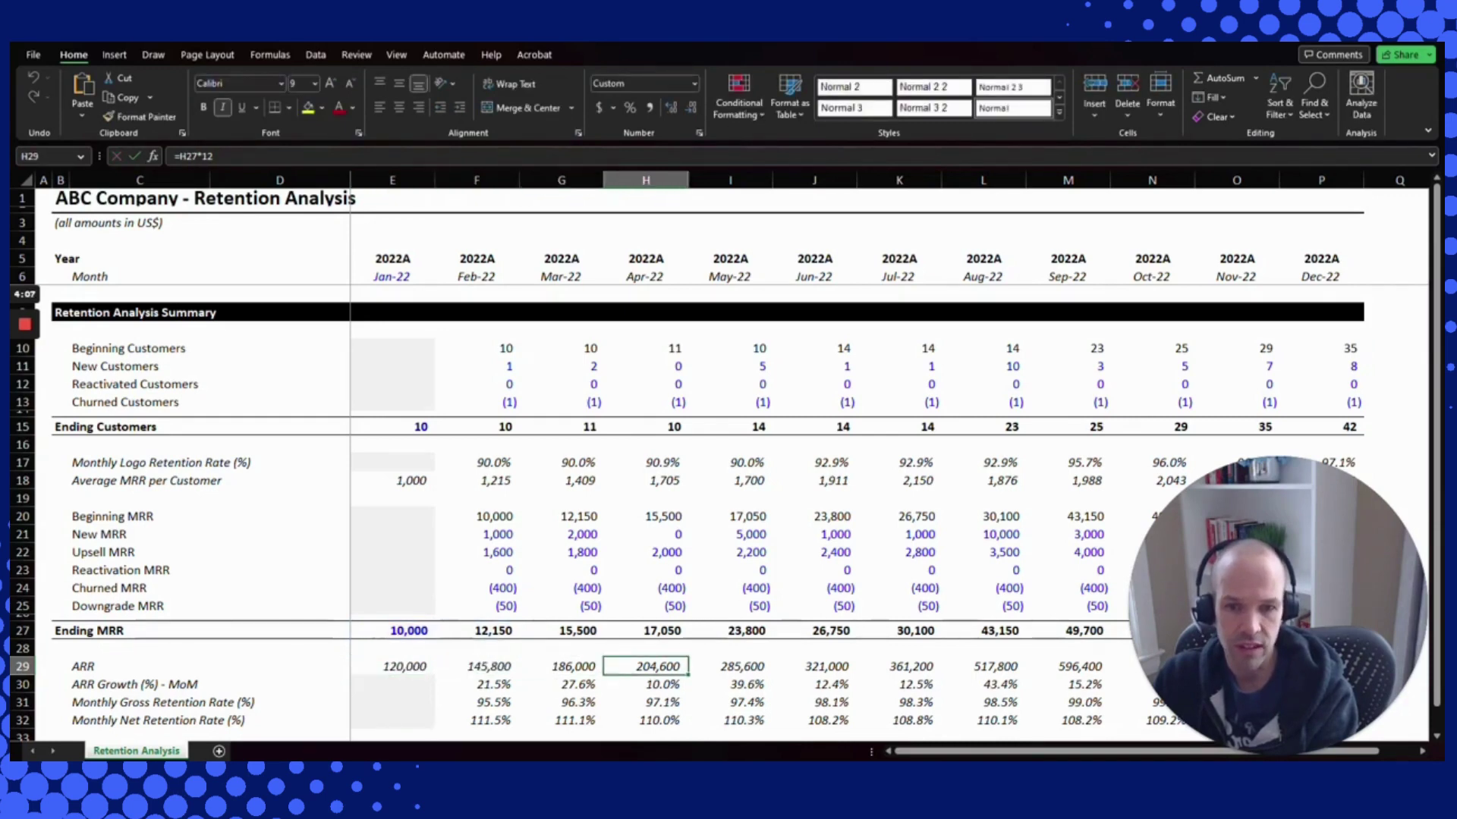
- Look over the early months' Ending MRR cells in row 27 that feed the ARR calculation
key(Left)
key(Left)
key(Left)
key(Up)
key(Up)
key(Right)
key(Right)
key(Right)
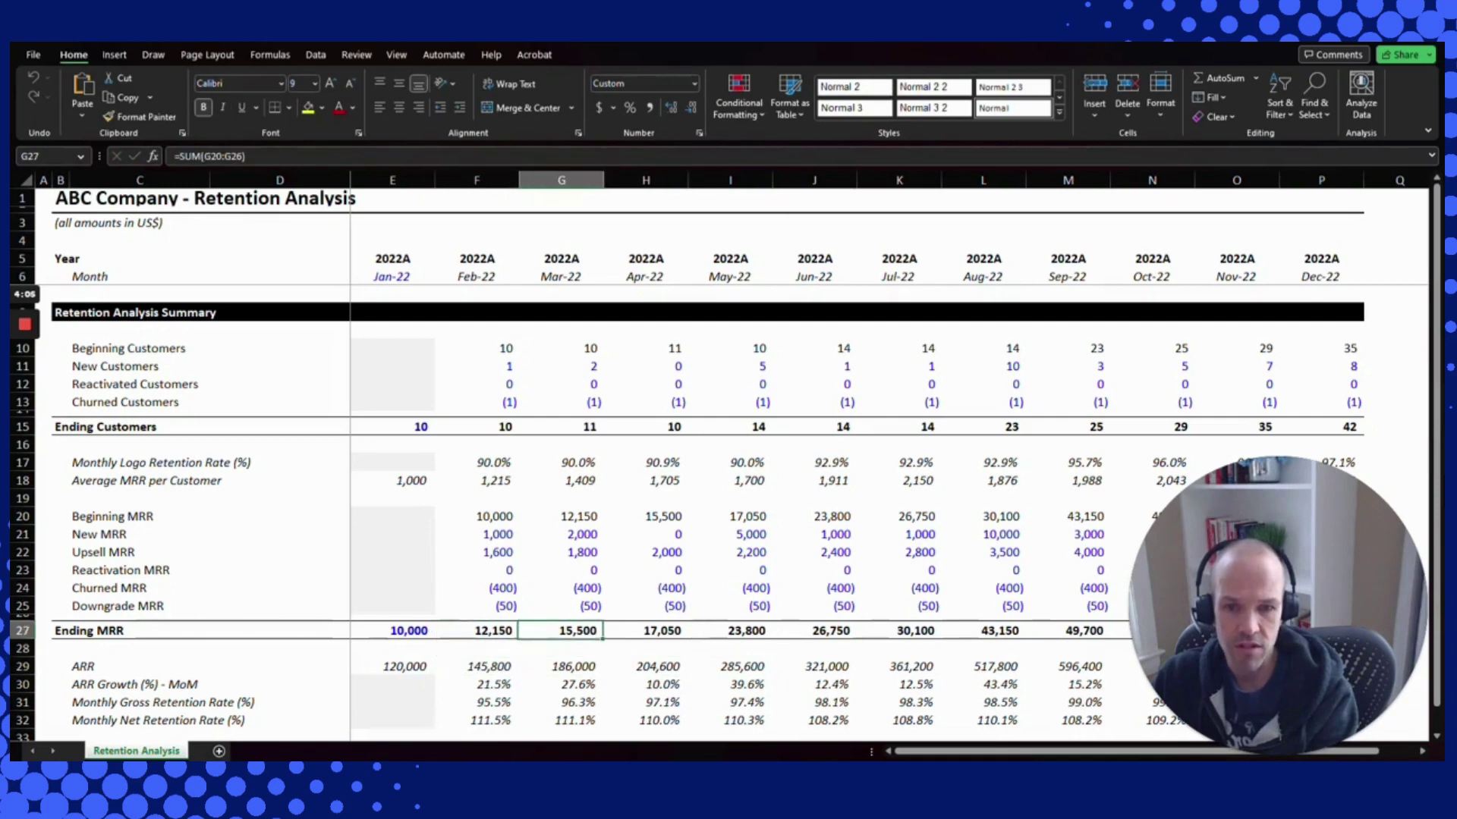
key(Left)
key(Left)
key(Left)
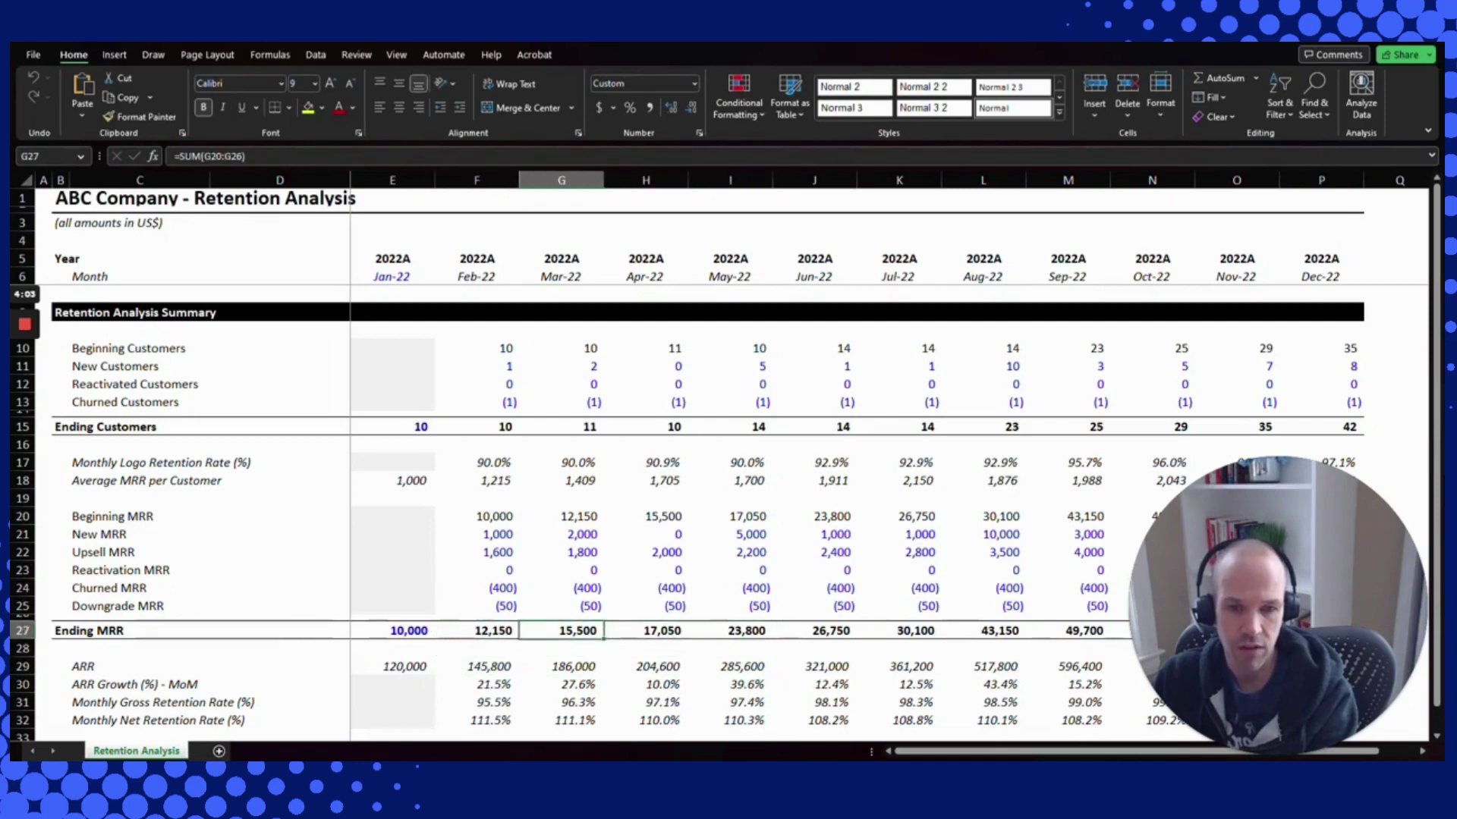
- Scan the monthly ARR values across row 29 and return to February's ARR in F29
key(Down)
key(Down)
key(Right)
key(Right)
key(Right)
key(Right)
key(Right)
key(Left)
key(Left)
key(Left)
key(Left)
key(Left)
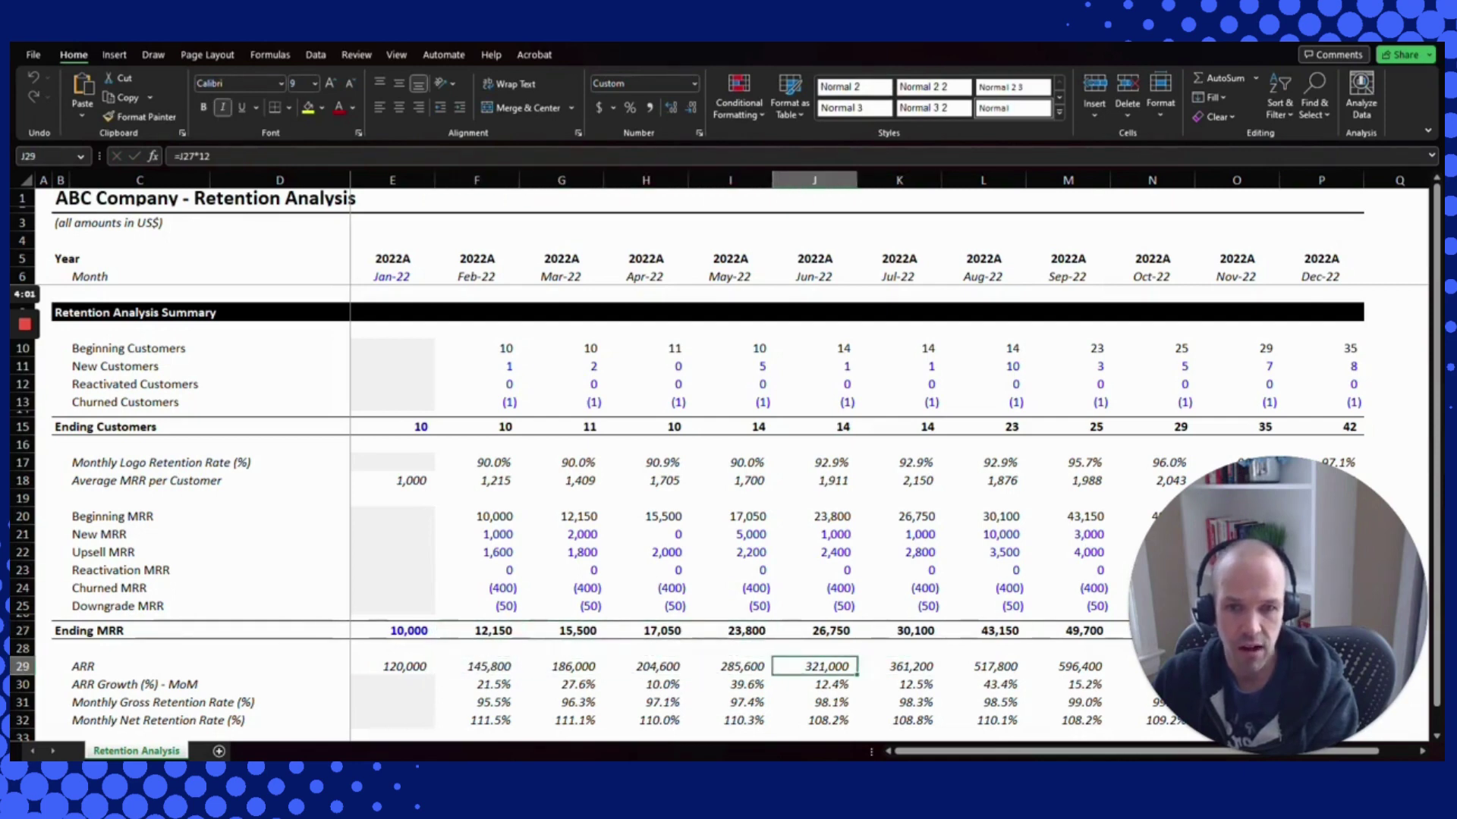
key(Right)
key(Right)
key(Right)
key(Right)
key(Right)
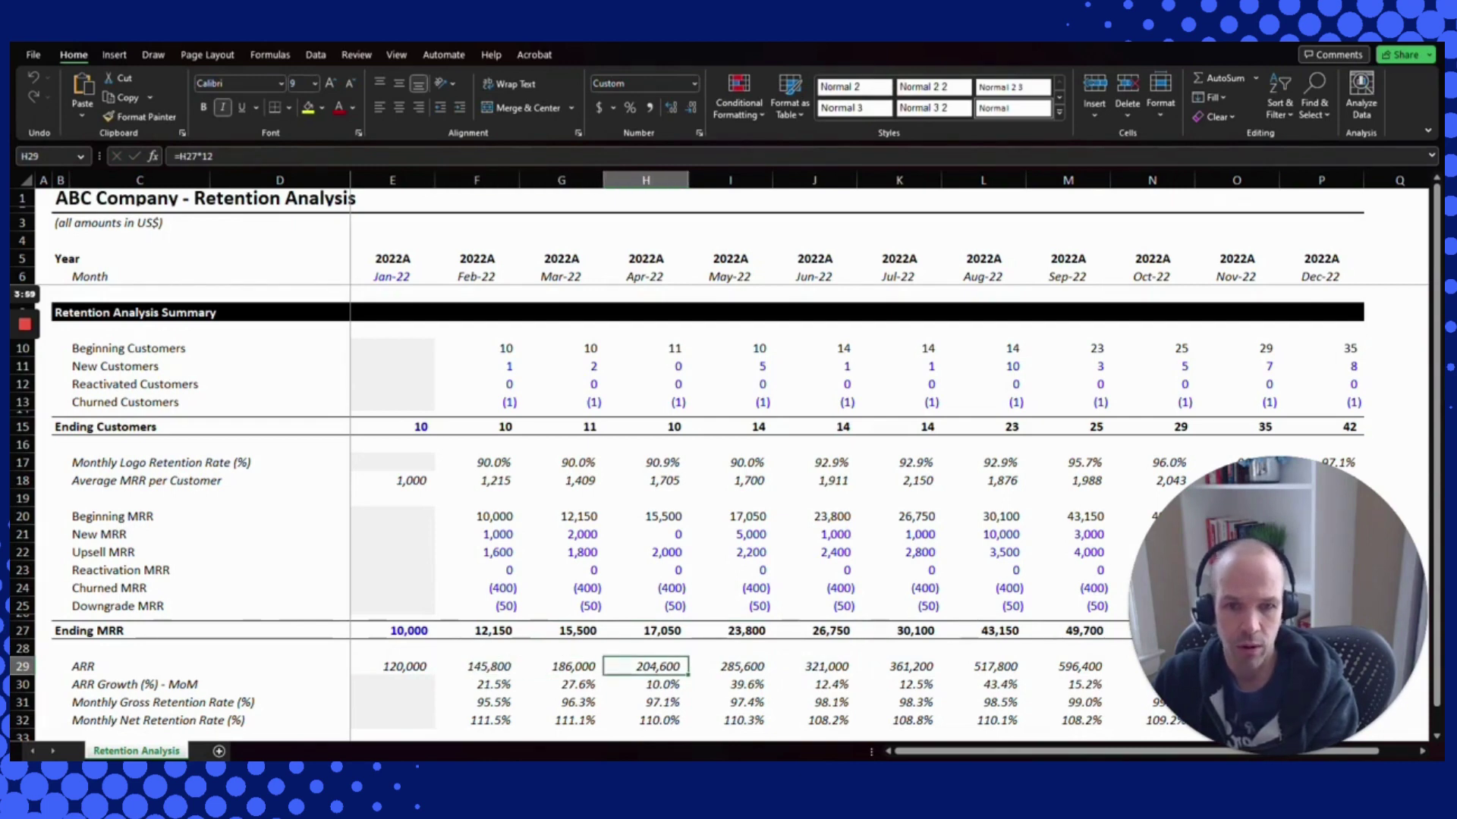
key(Left)
key(Left)
key(Left)
key(Left)
key(Left)
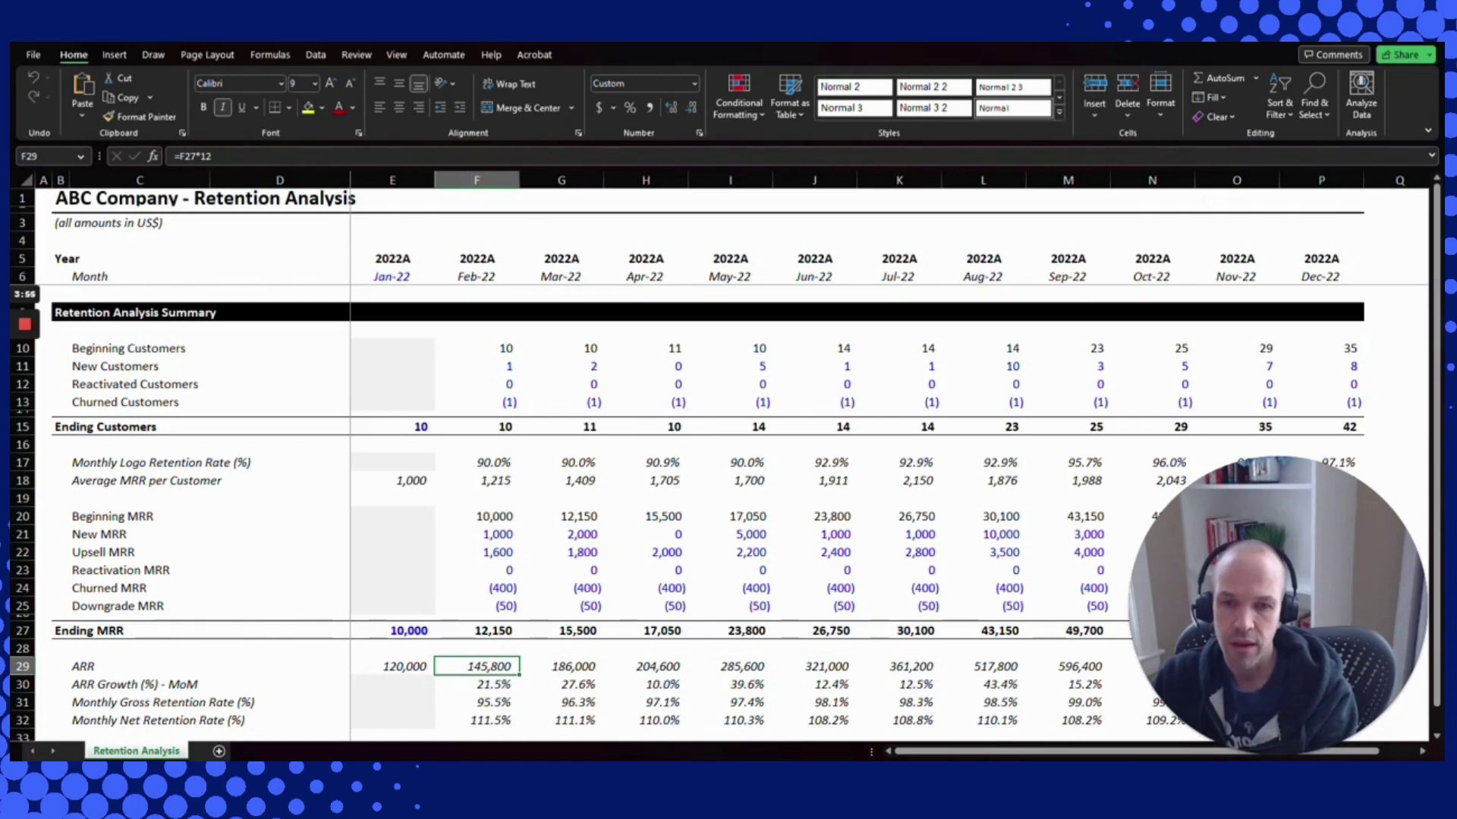
- Inspect February's month-over-month ARR Growth formula in F30 along with the January and February ARR cells it compares
click(476, 684)
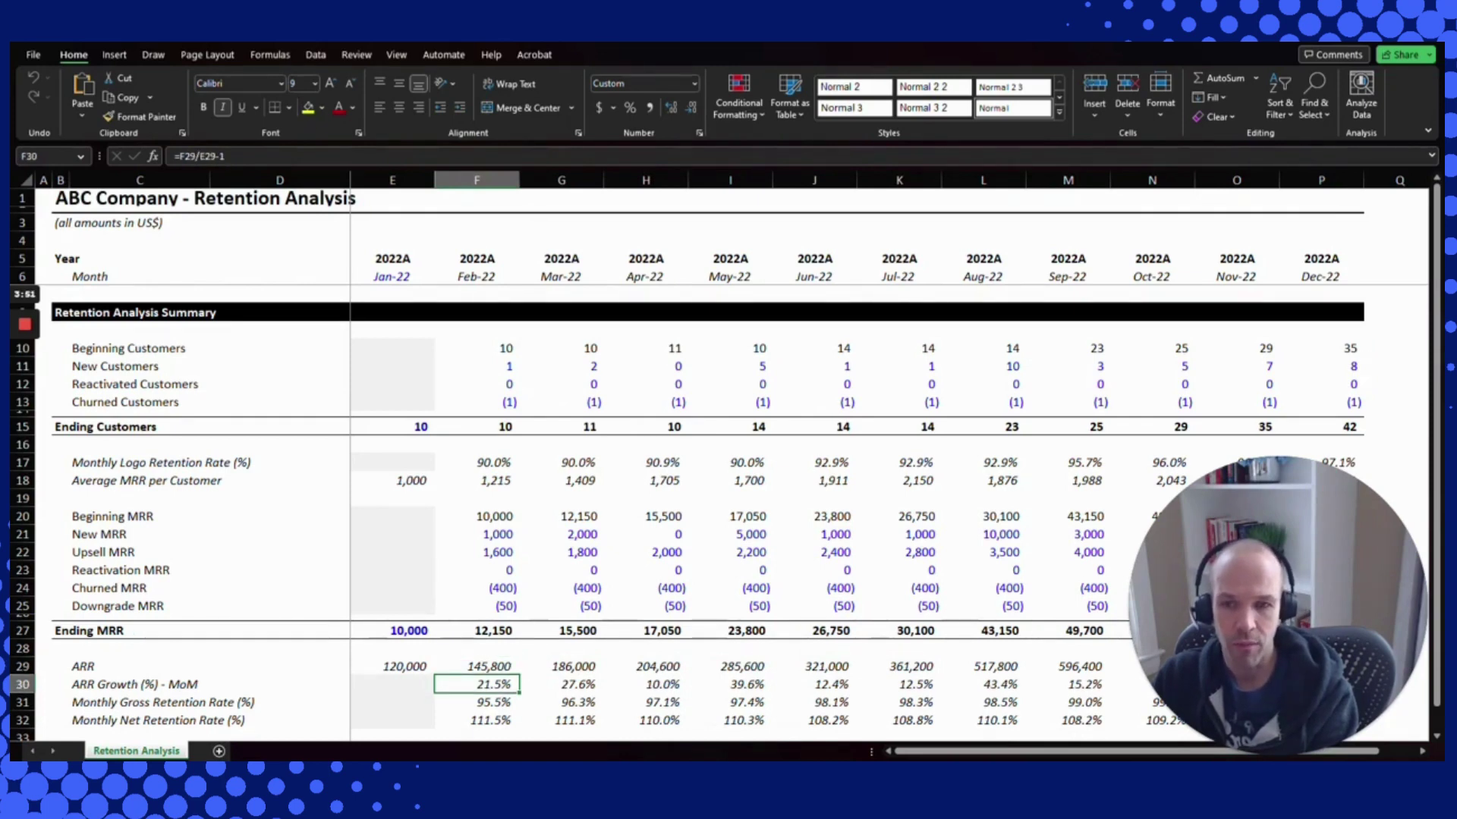
click(476, 666)
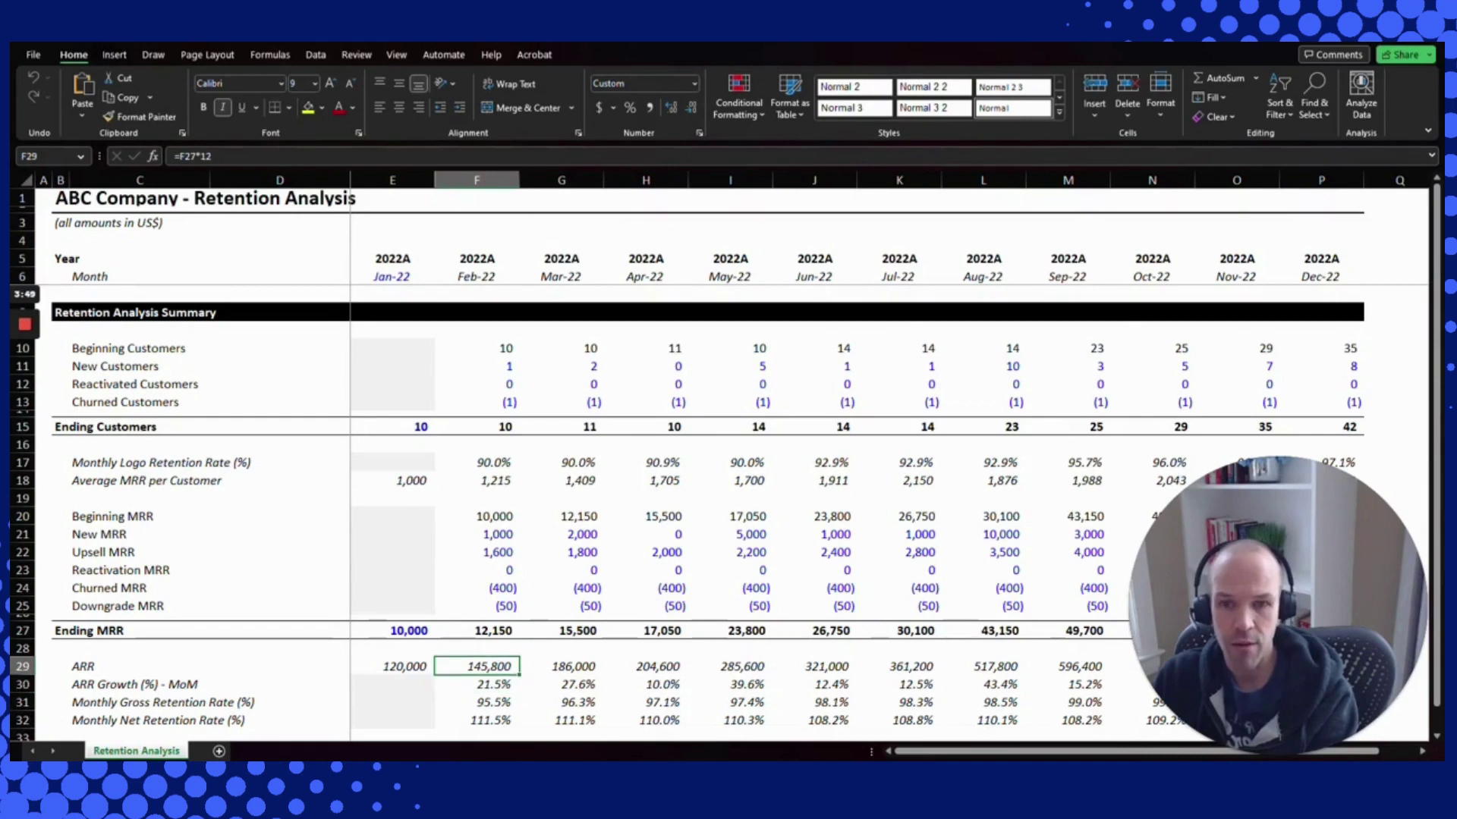
click(392, 666)
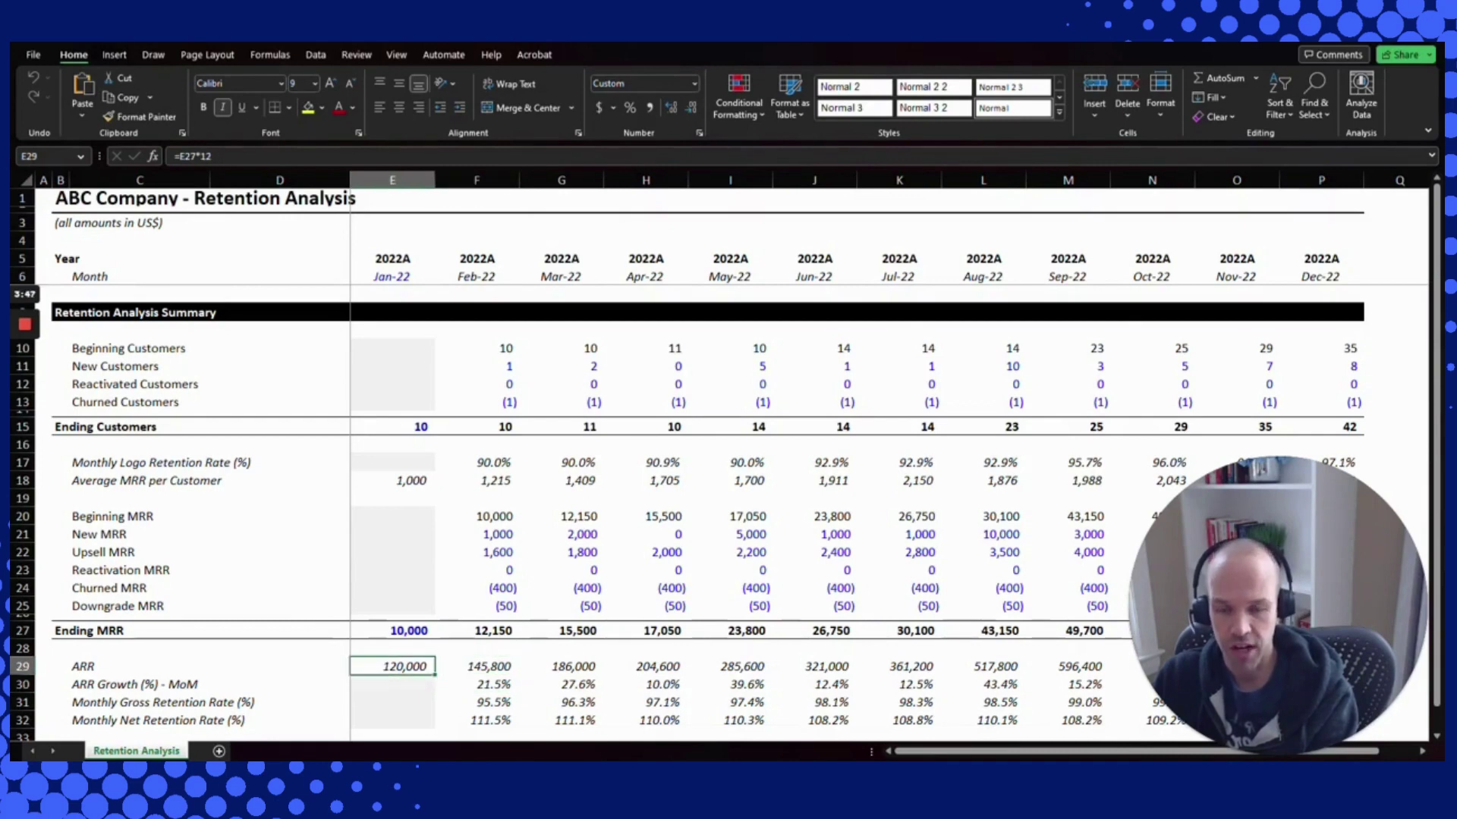
click(476, 666)
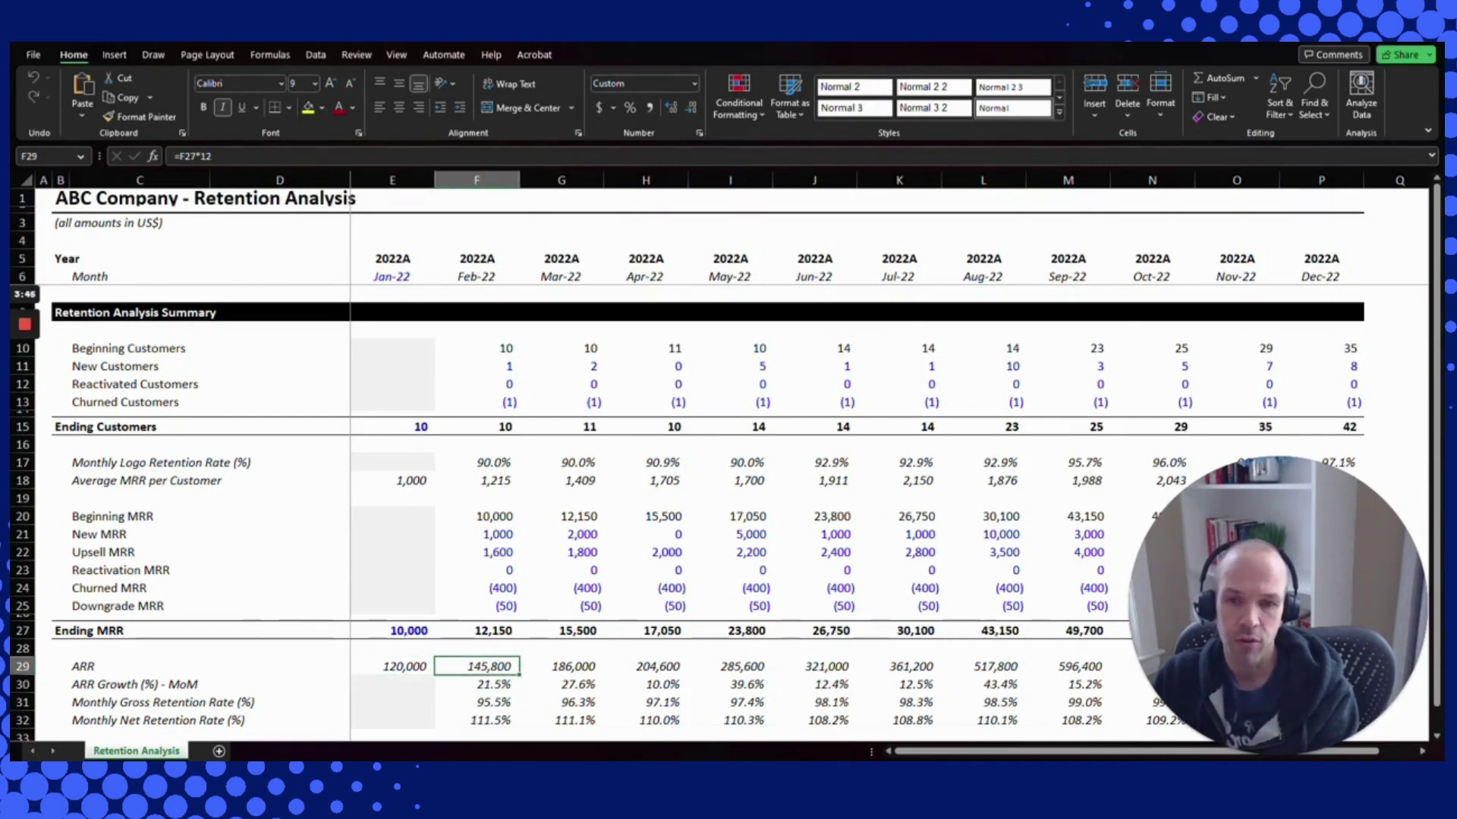
click(477, 684)
key(F2)
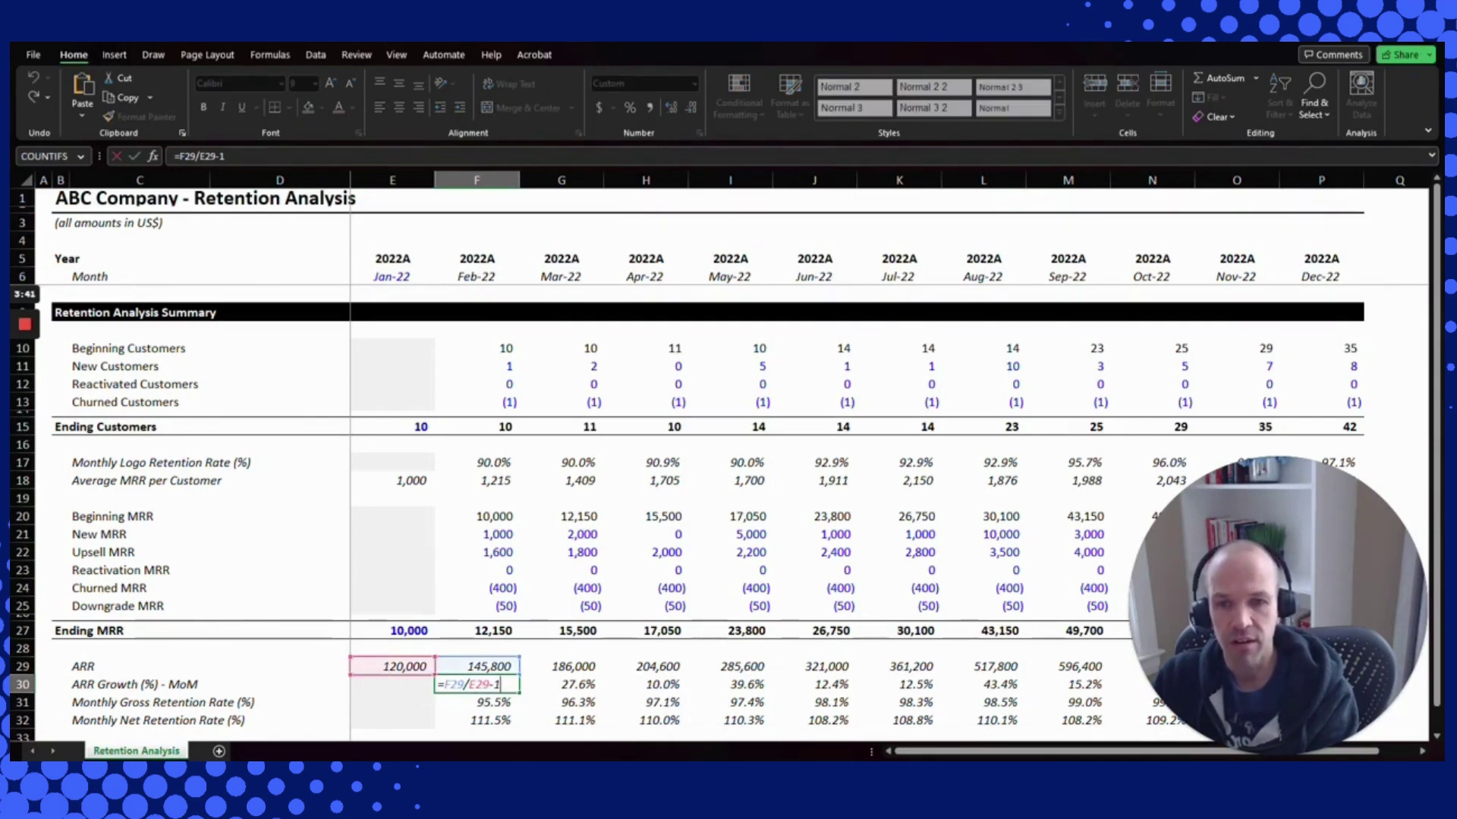
key(Escape)
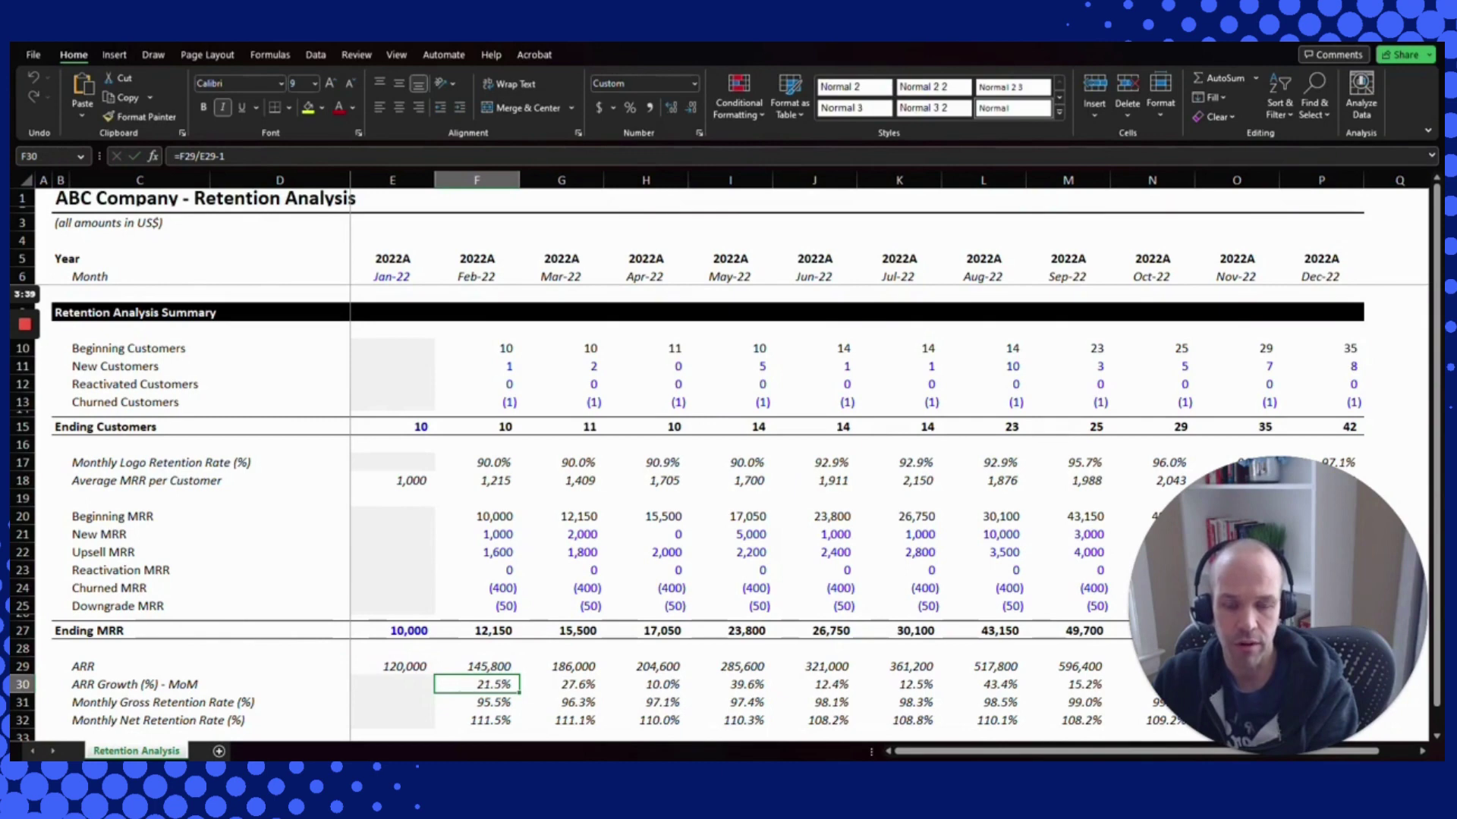
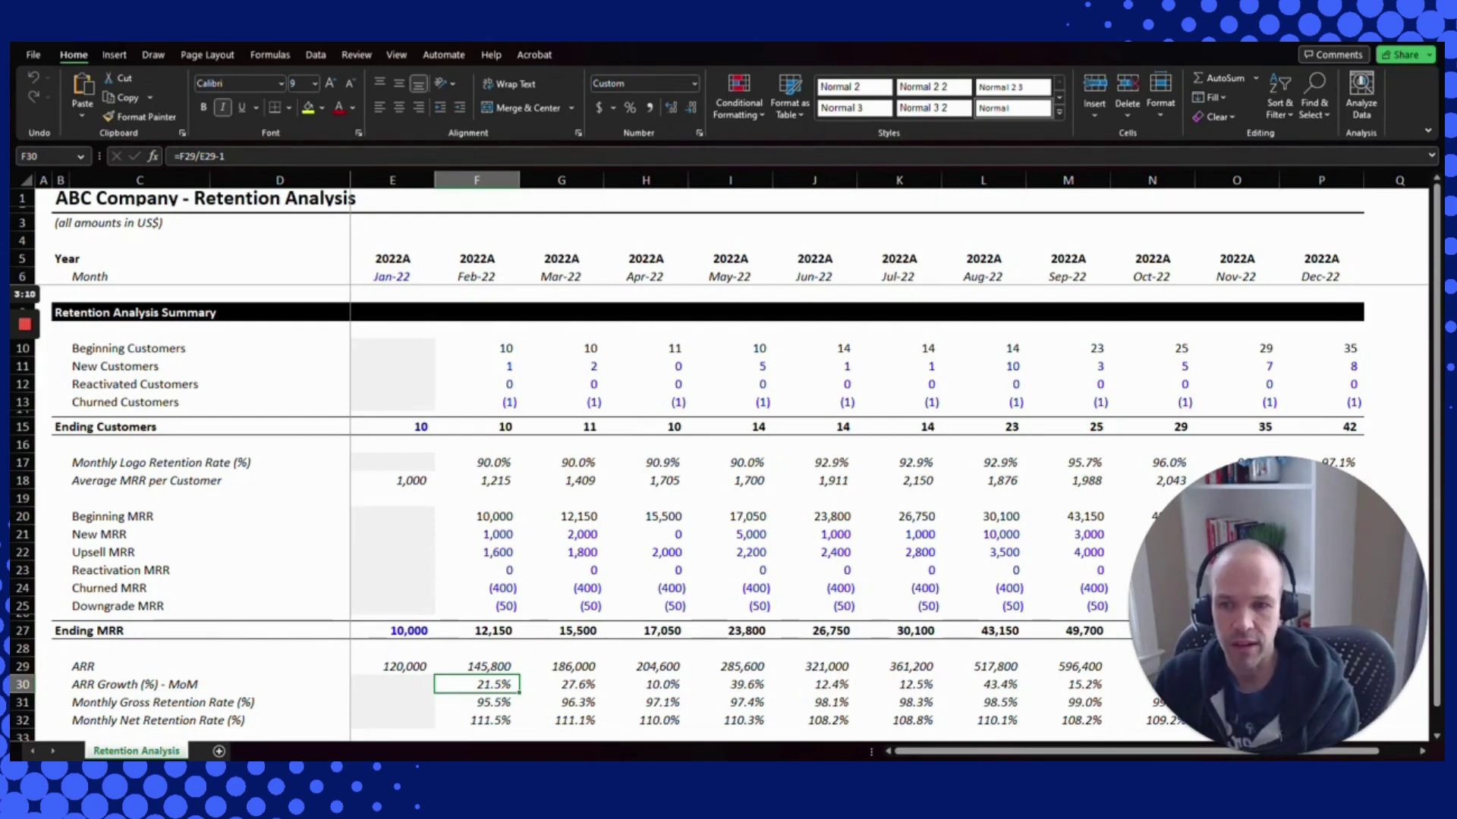
- Inspect February's Monthly Gross Retention Rate formula in F31 and its referenced MRR cells
key(Down)
key(F2)
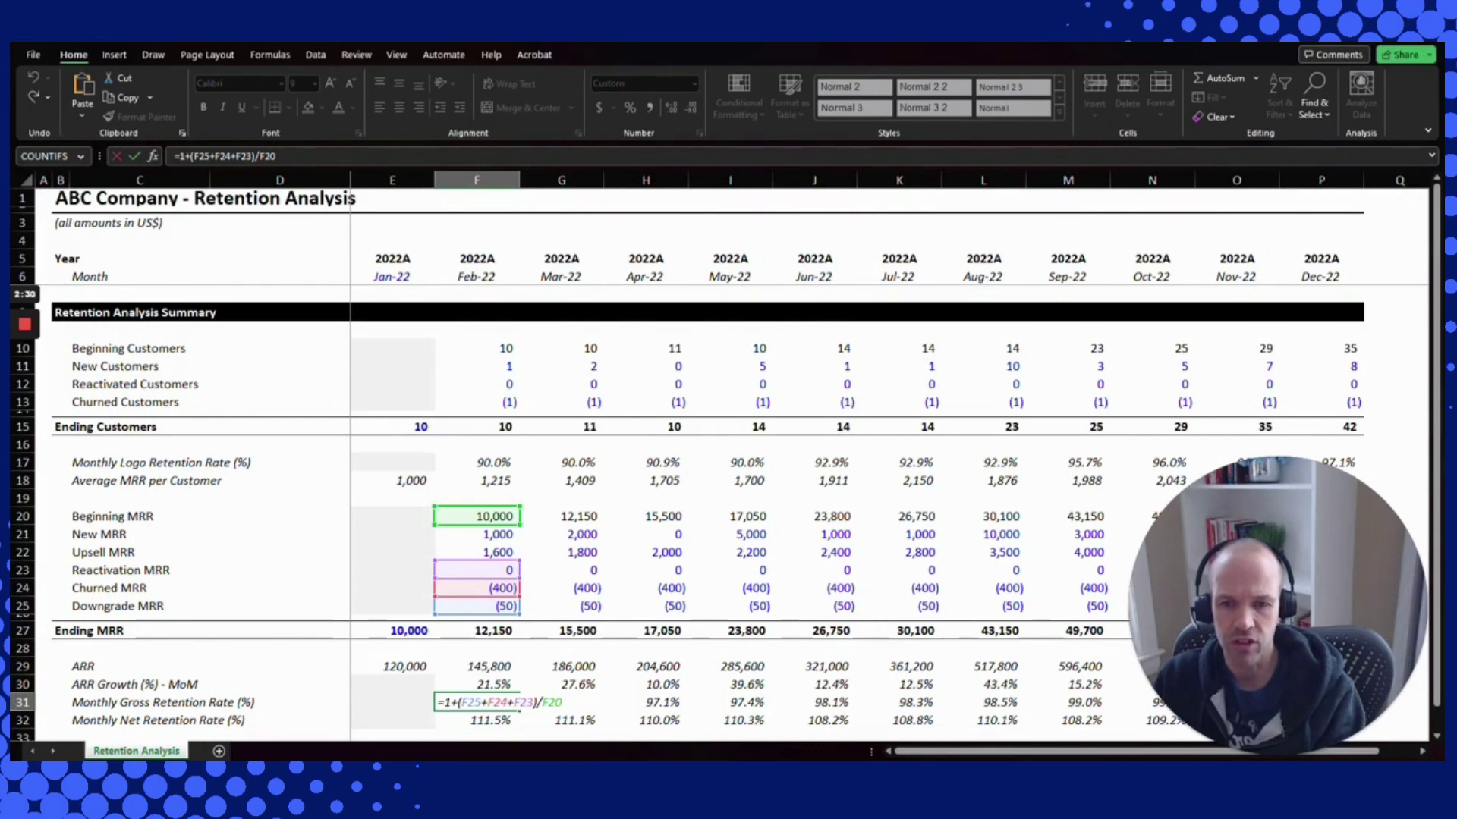
key(ctrl+Return)
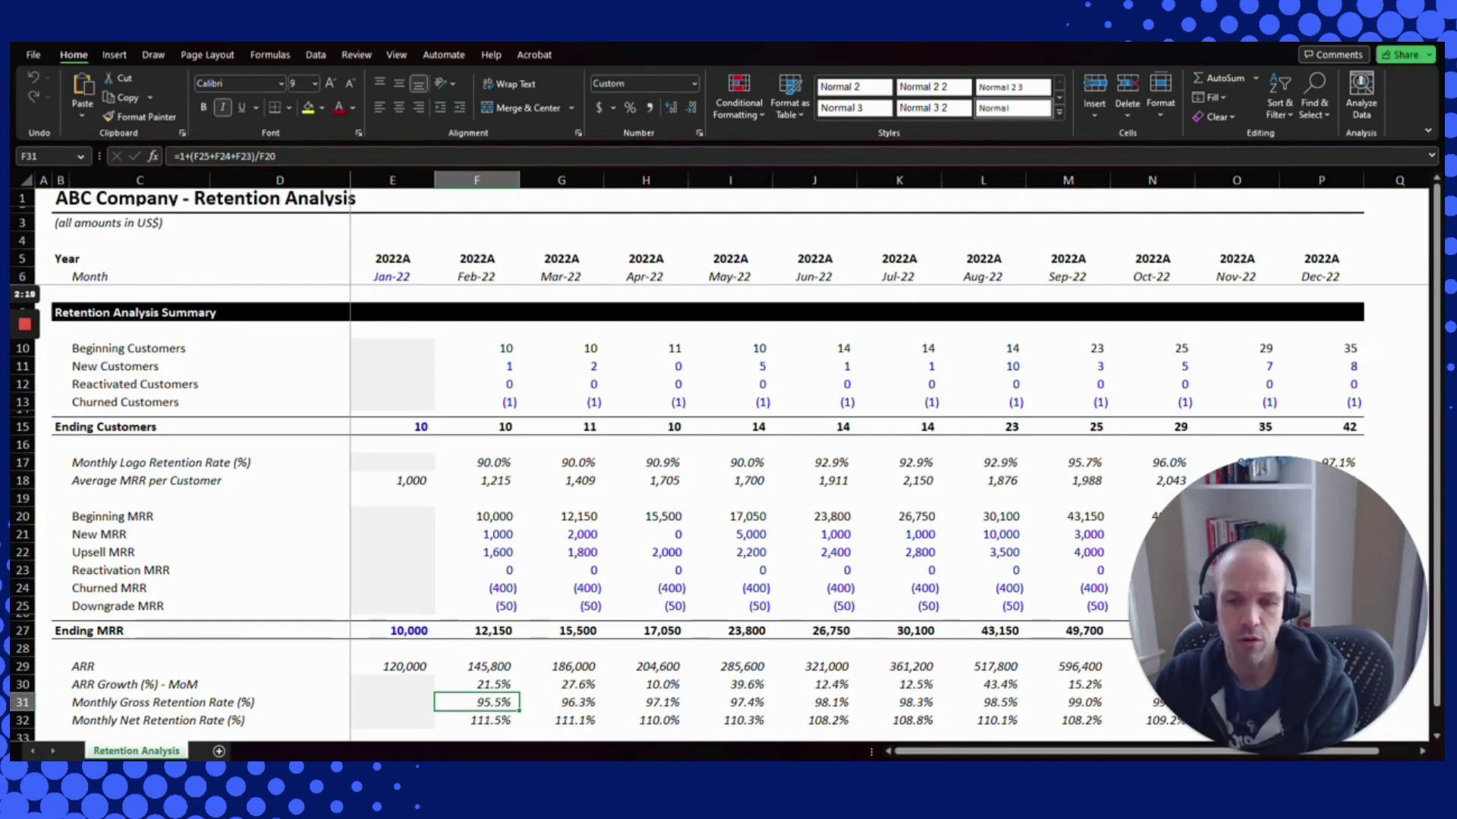
- Inspect February's Monthly Net Retention Rate formula in F32 and compare it with the gross retention formula in F31
click(476, 720)
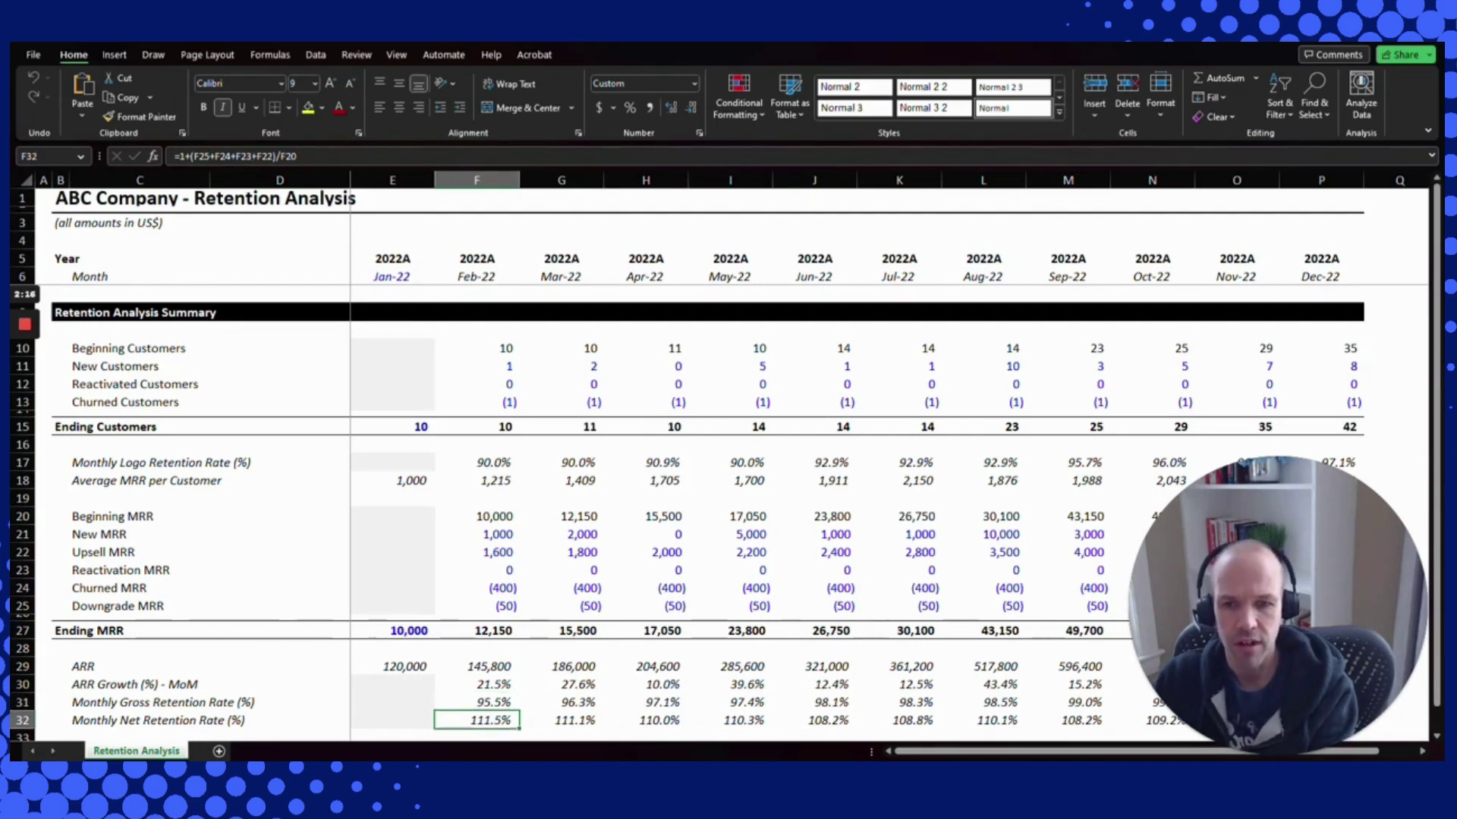
key(F2)
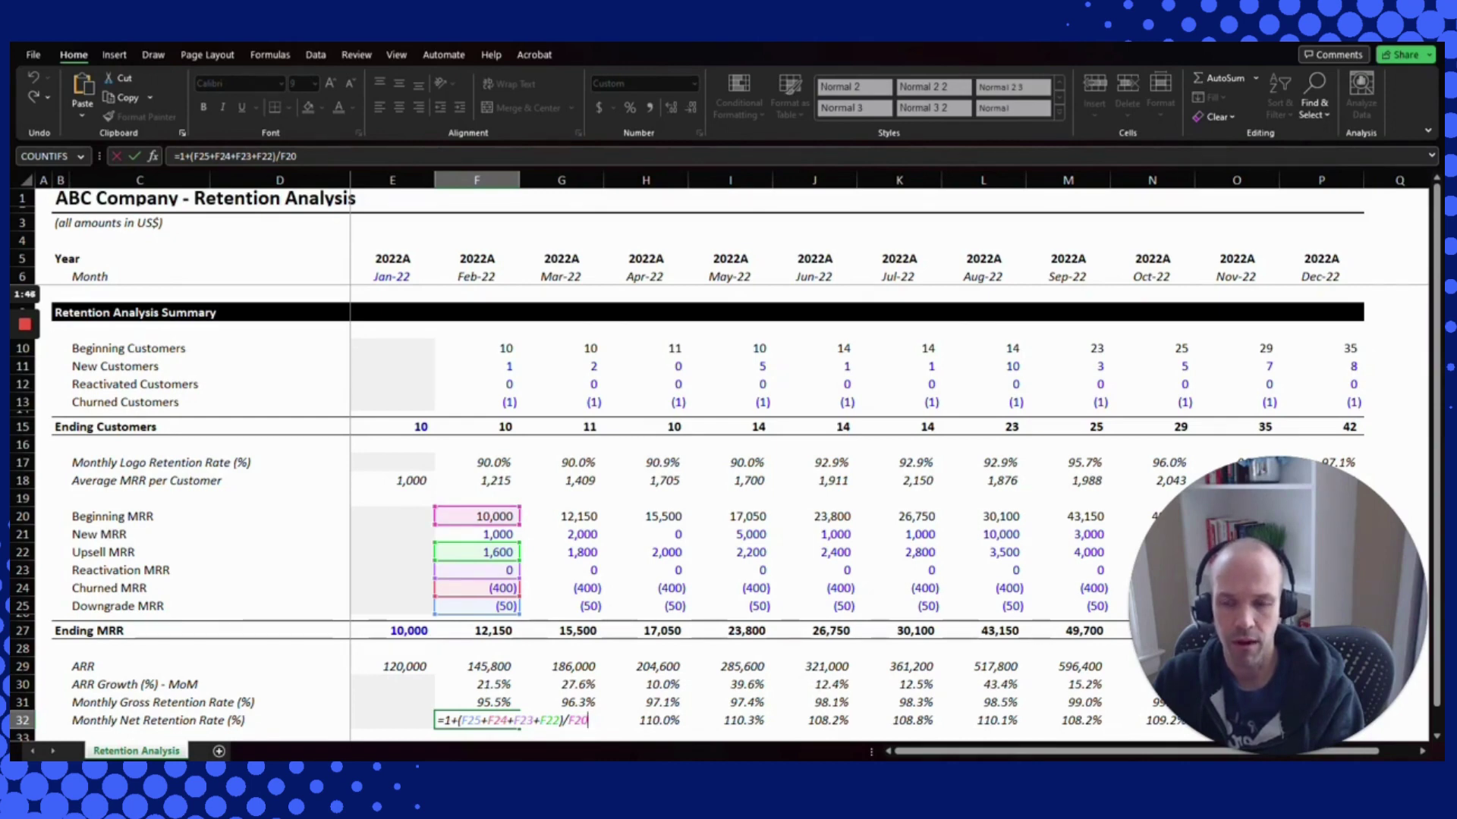
key(ctrl+Return)
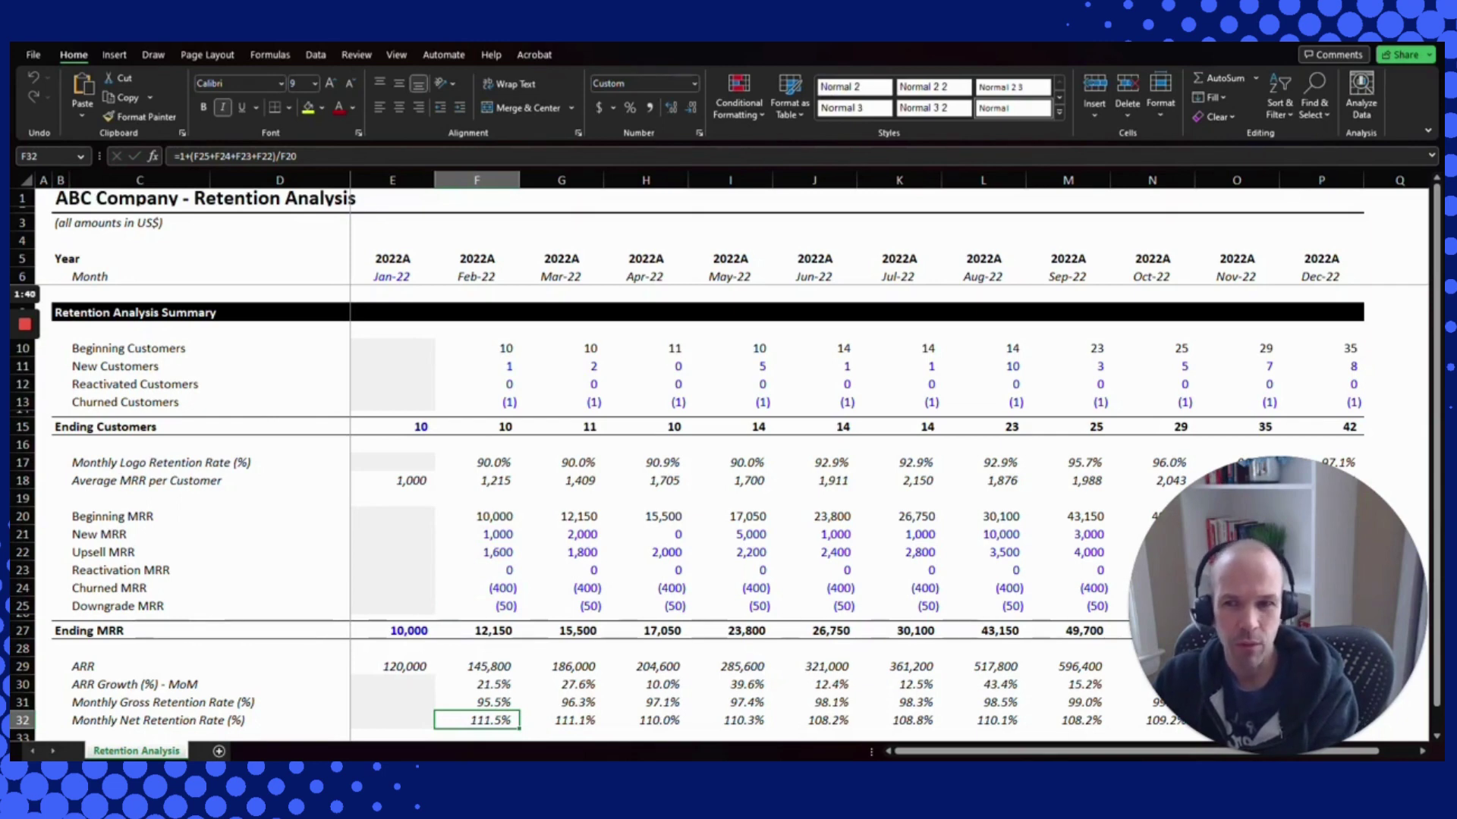
key(Up)
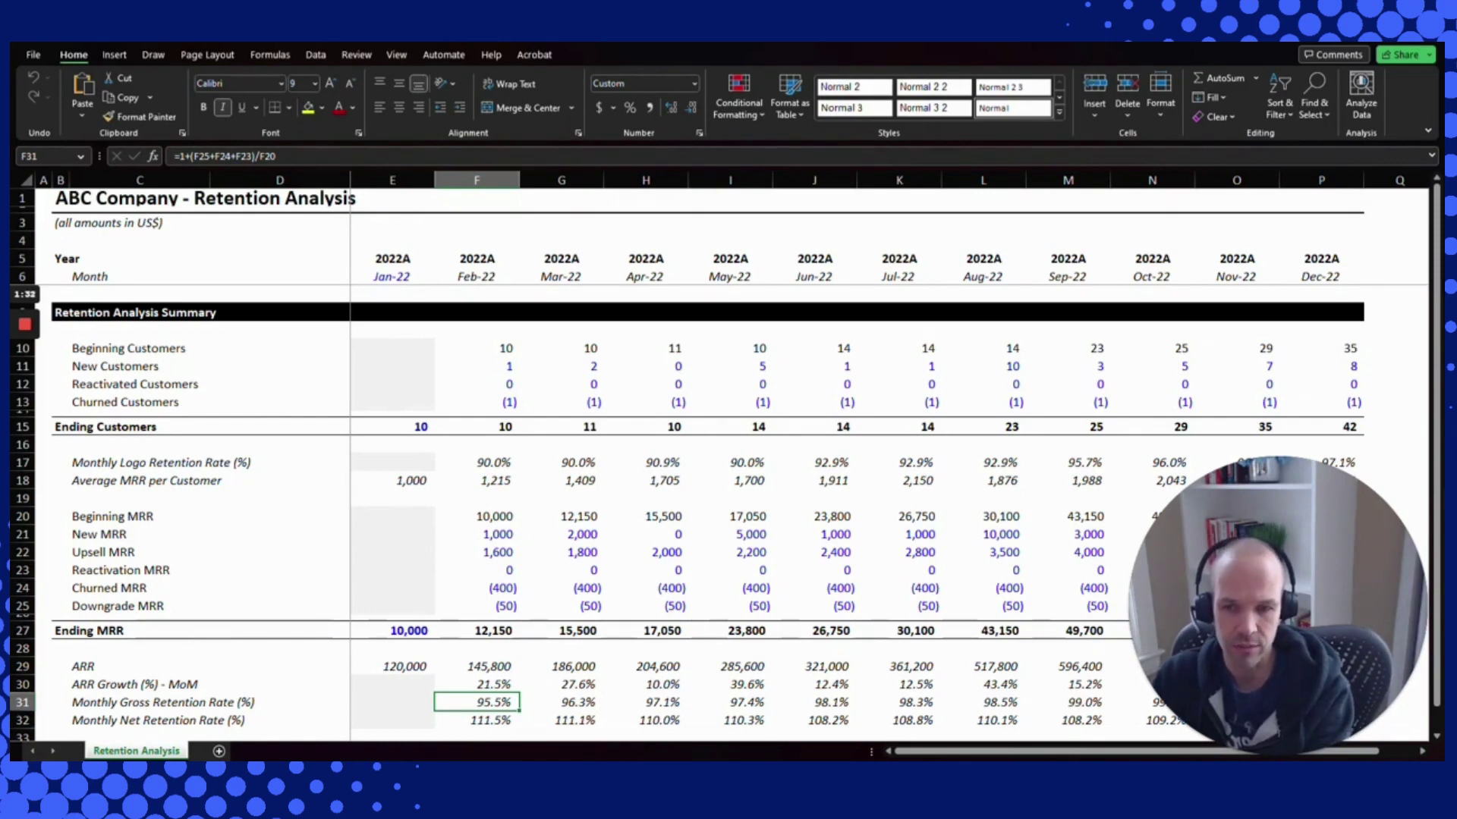
click(476, 720)
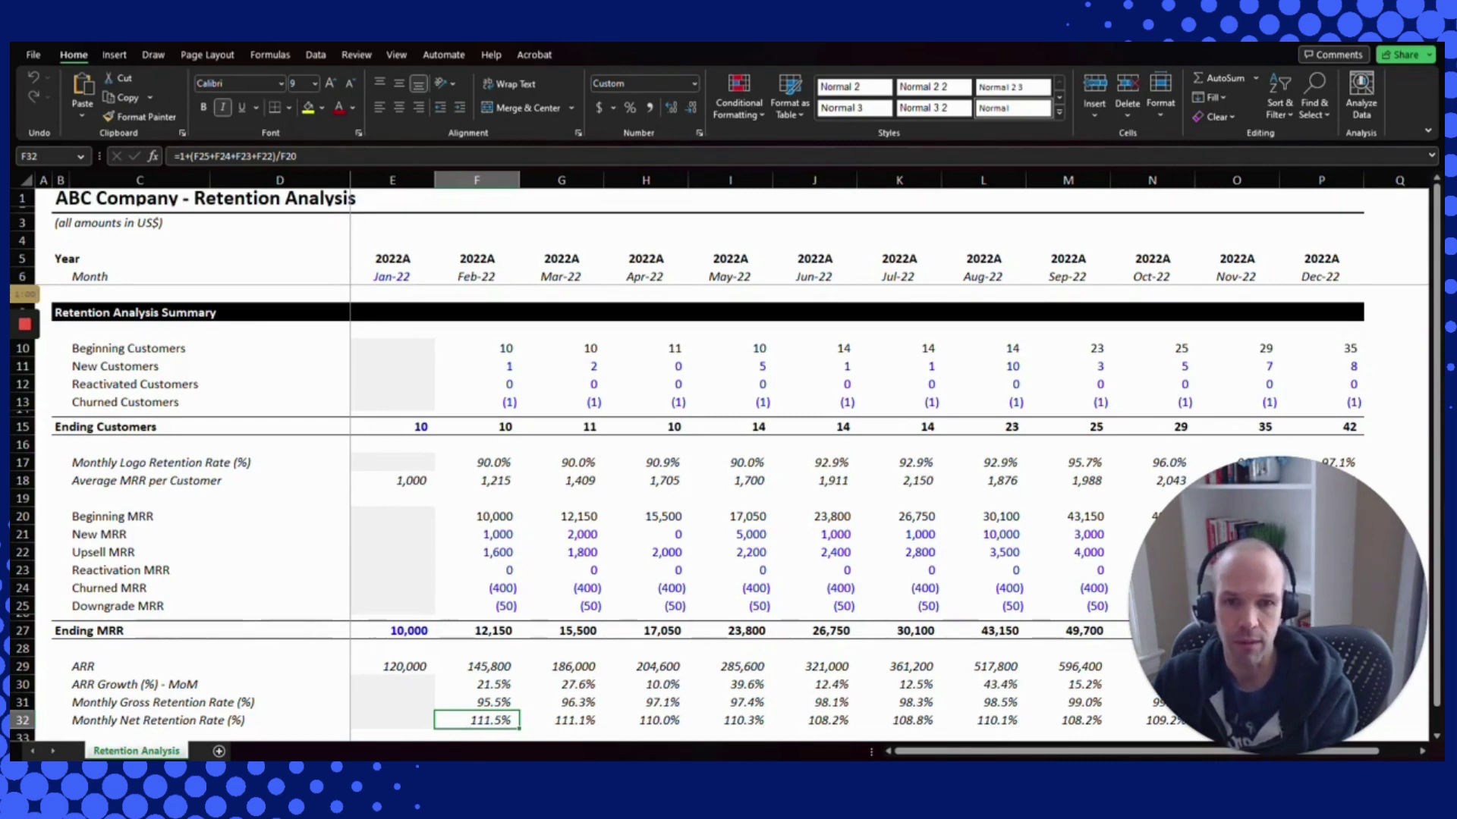
- Review February's MRR roll-forward components in column F that feed the gross and net retention rates
key(Up)
key(Up)
key(Up)
key(Up)
key(Up)
key(Up)
key(Up)
key(Up)
key(Up)
key(Up)
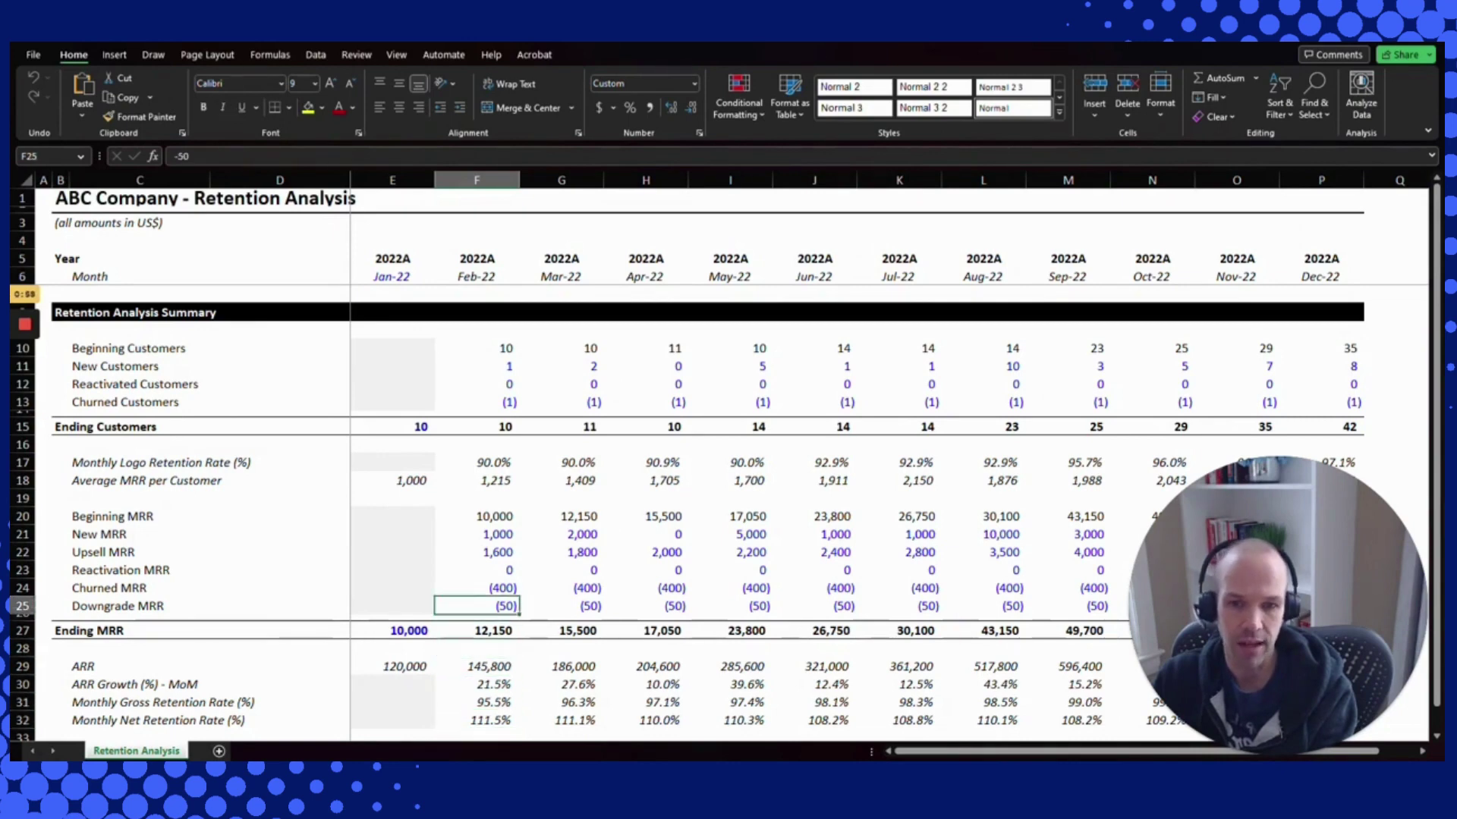
key(Down)
key(Down)
key(Down)
key(Down)
- Review column F from the MRR roll-forward up to the customer roll-forward, stopping at February's Churned Customers in F13
key(Up)
key(Up)
key(Up)
key(Up)
key(Up)
key(Up)
key(Up)
key(Up)
key(Up)
key(Up)
key(Up)
key(Up)
key(Up)
key(Up)
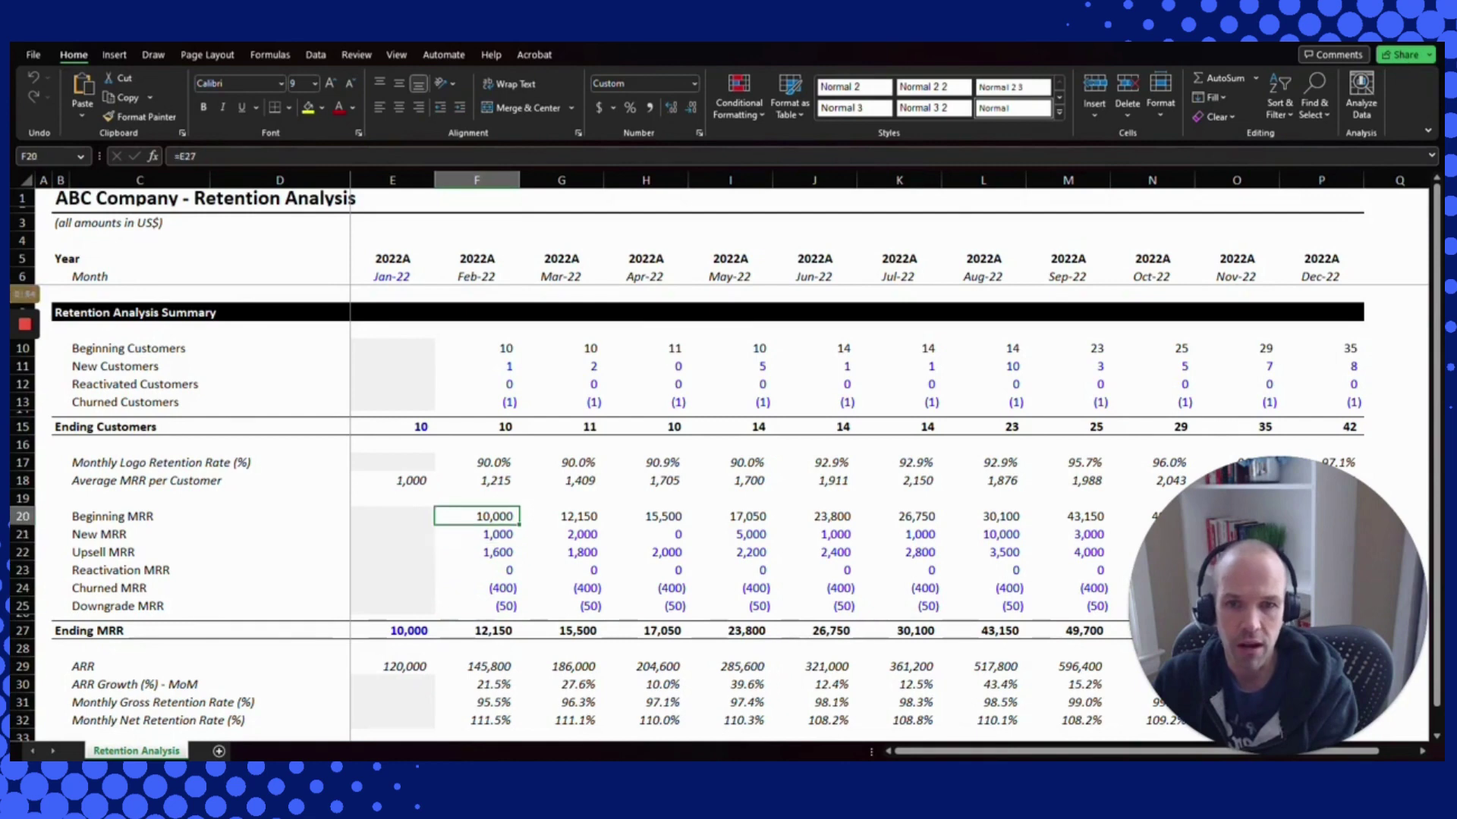
key(Down)
key(Down)
key(Down)
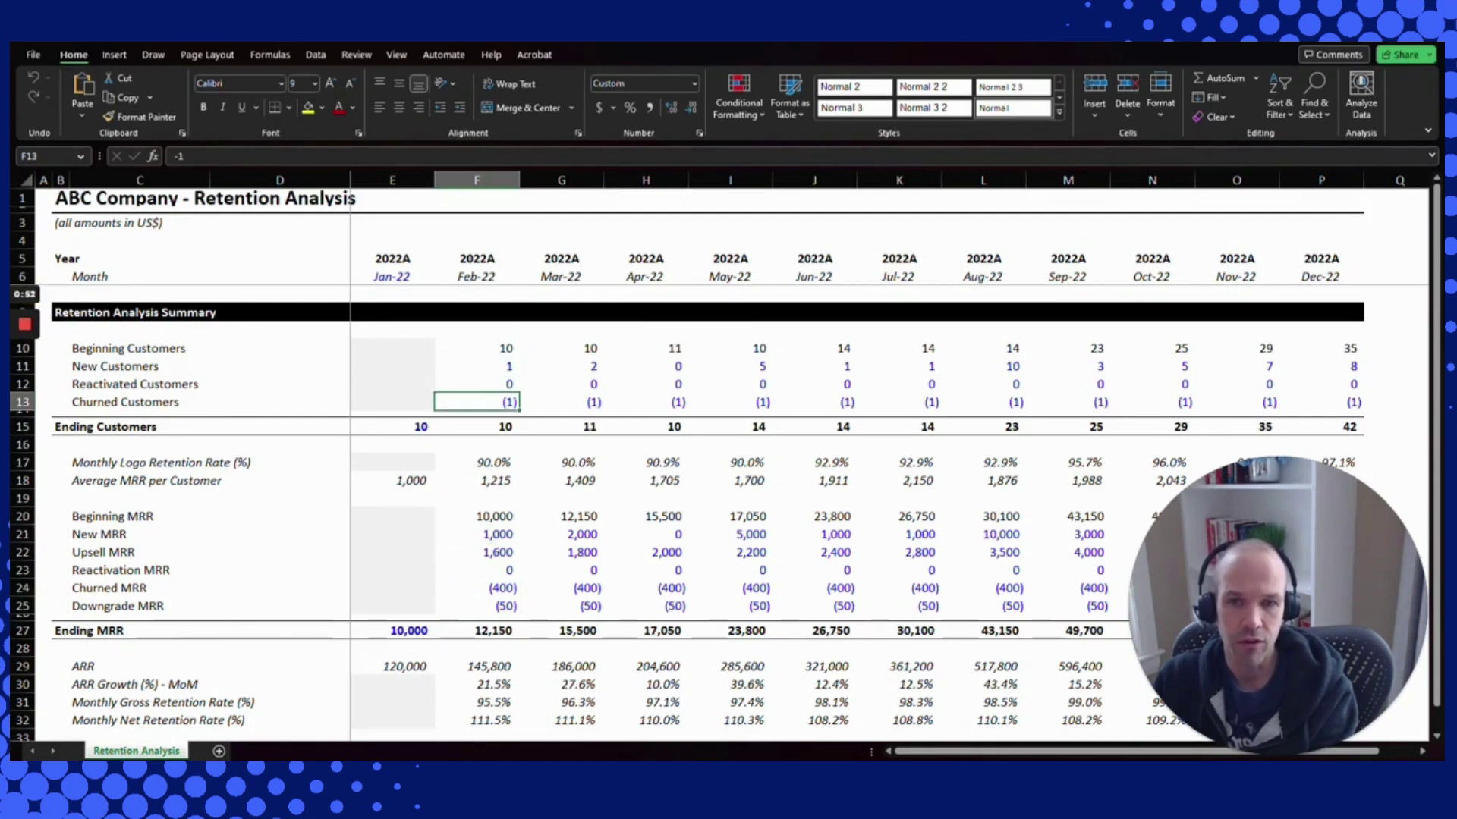
- Inspect February's Monthly Logo Retention Rate formula in F17 and compare it with the following months' formulas, ending on April in H17
key(Down)
key(Down)
key(Down)
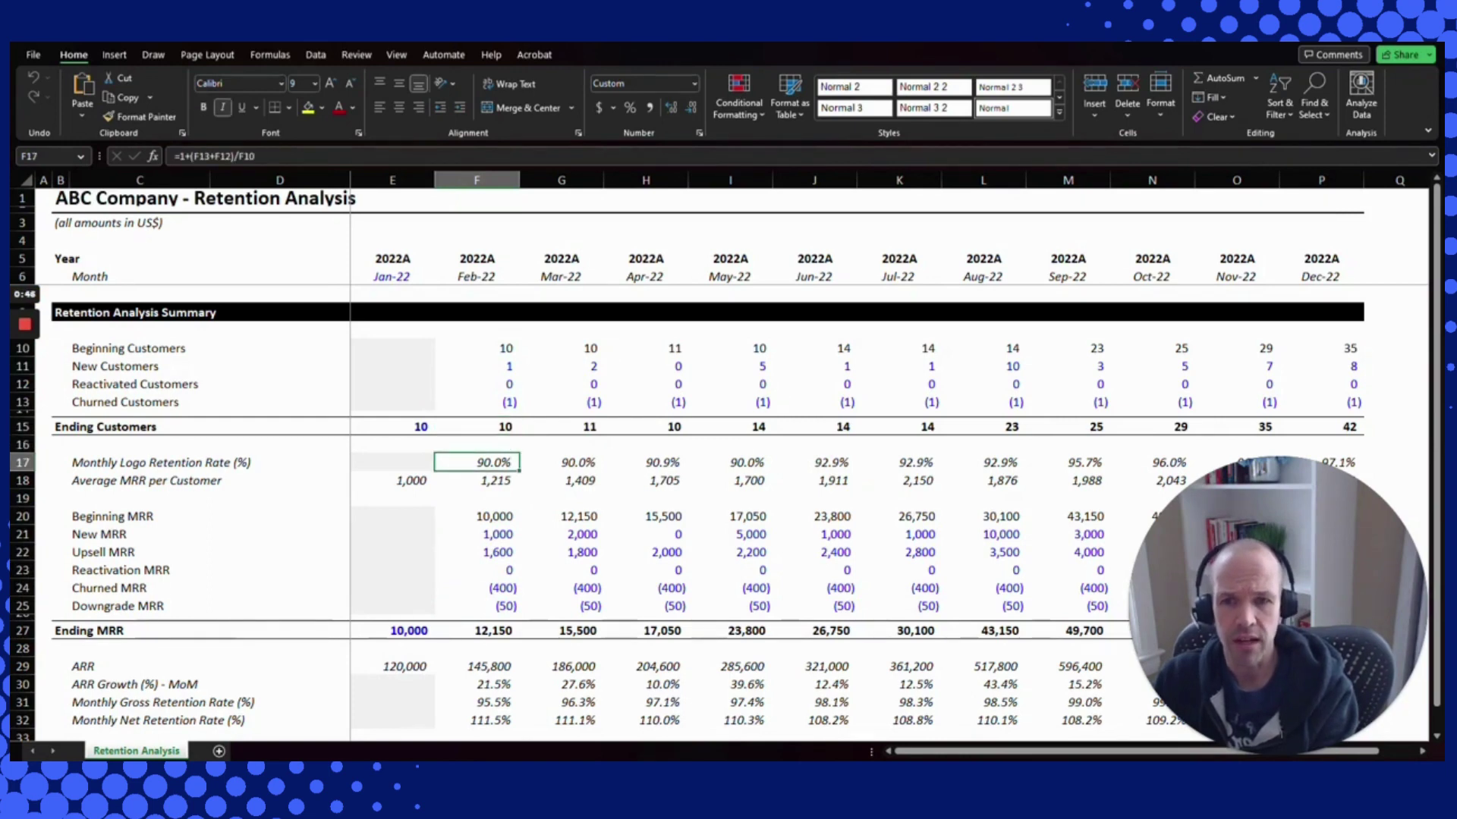
key(Right)
key(Right)
key(Right)
key(Left)
key(Left)
key(Left)
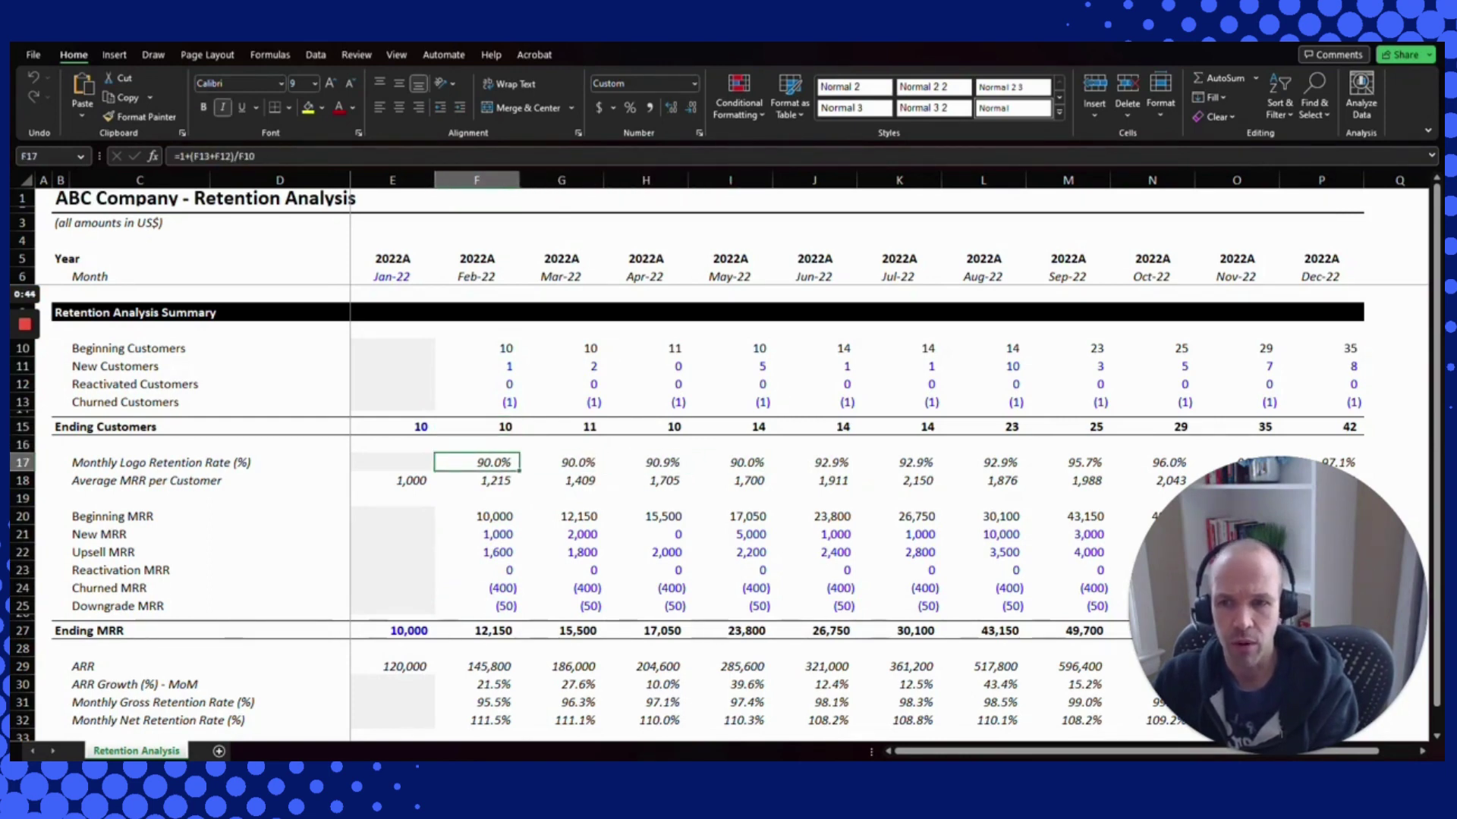
key(Right)
key(Right)
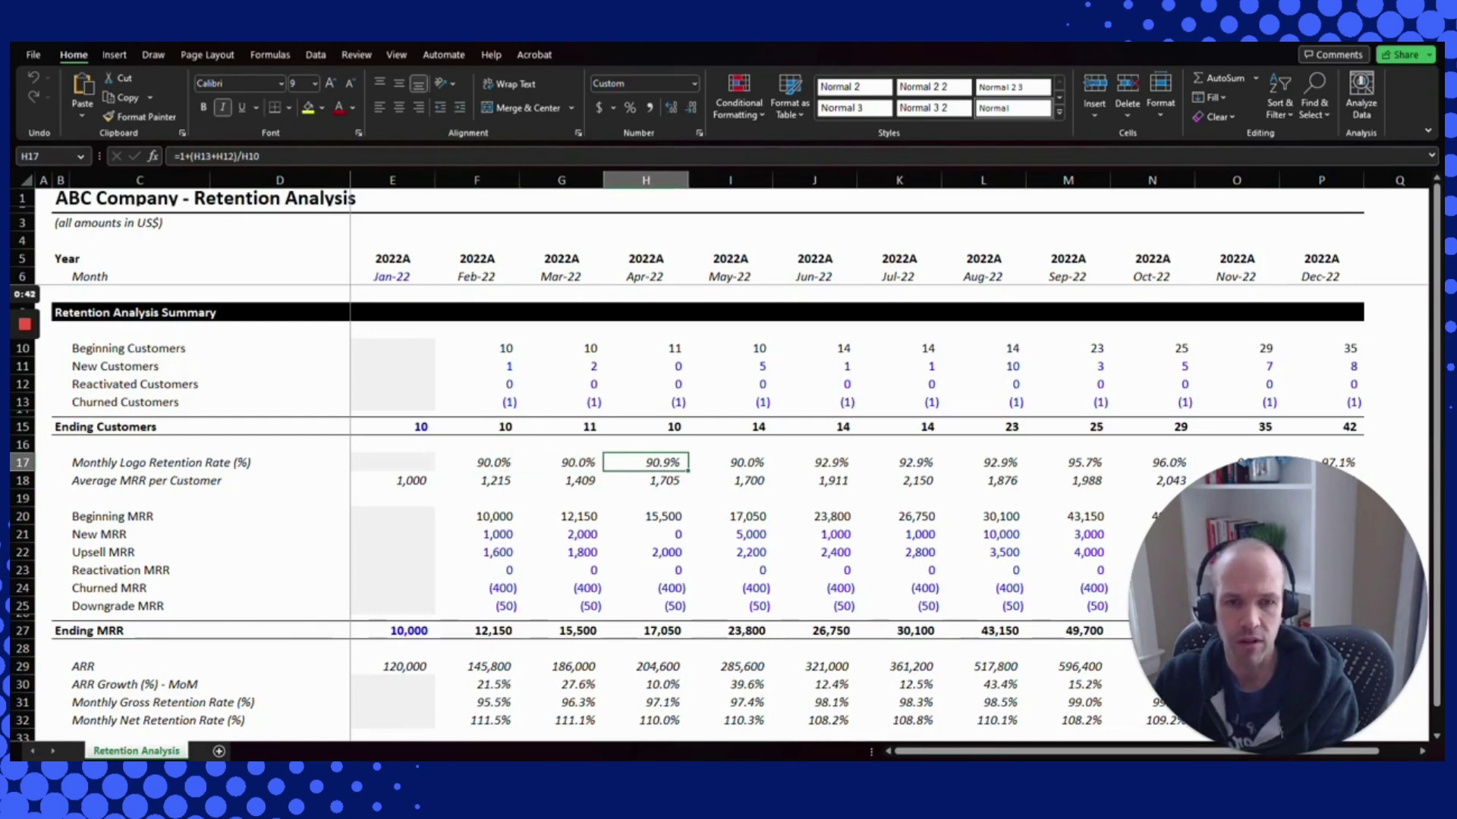